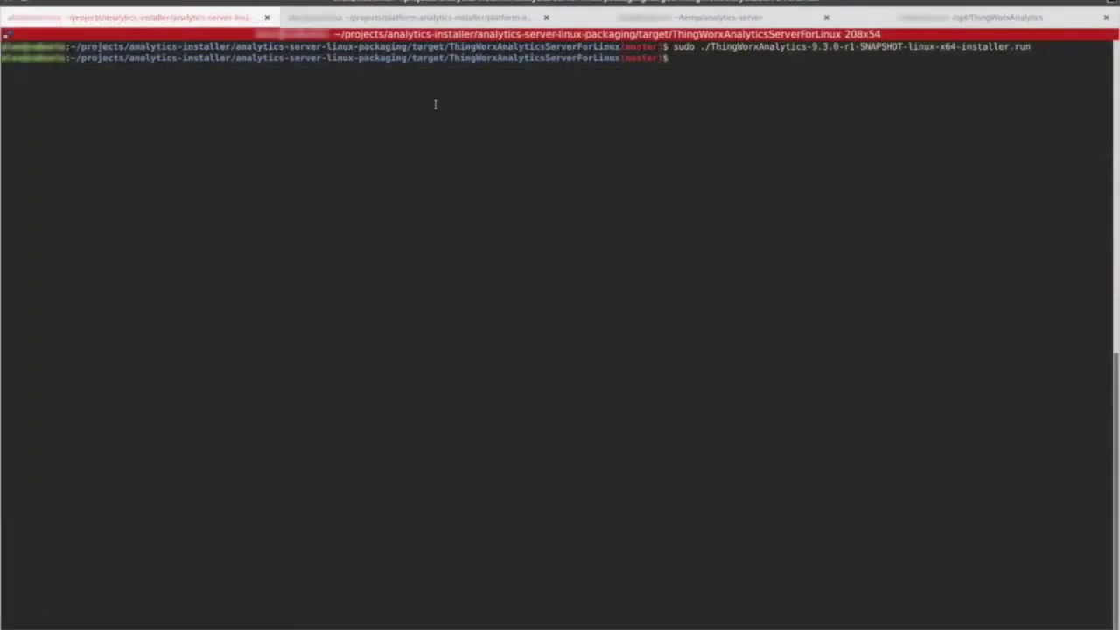
Rerun ThingWorxAnalytics-9.3.0-r1-SNAPSHOT-linux-x64-installer.run with sudo and accept the license agreement
{"action": "key", "text": "Up"}
{"action": "key", "text": "Return"}
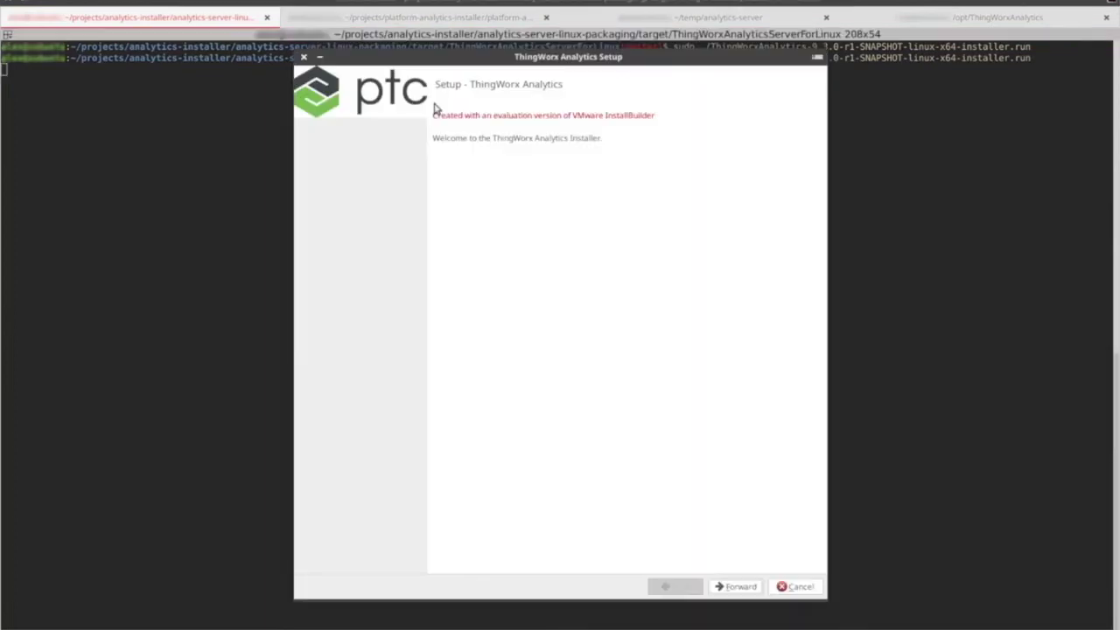
{"action": "left_click", "coordinate": [738, 586]}
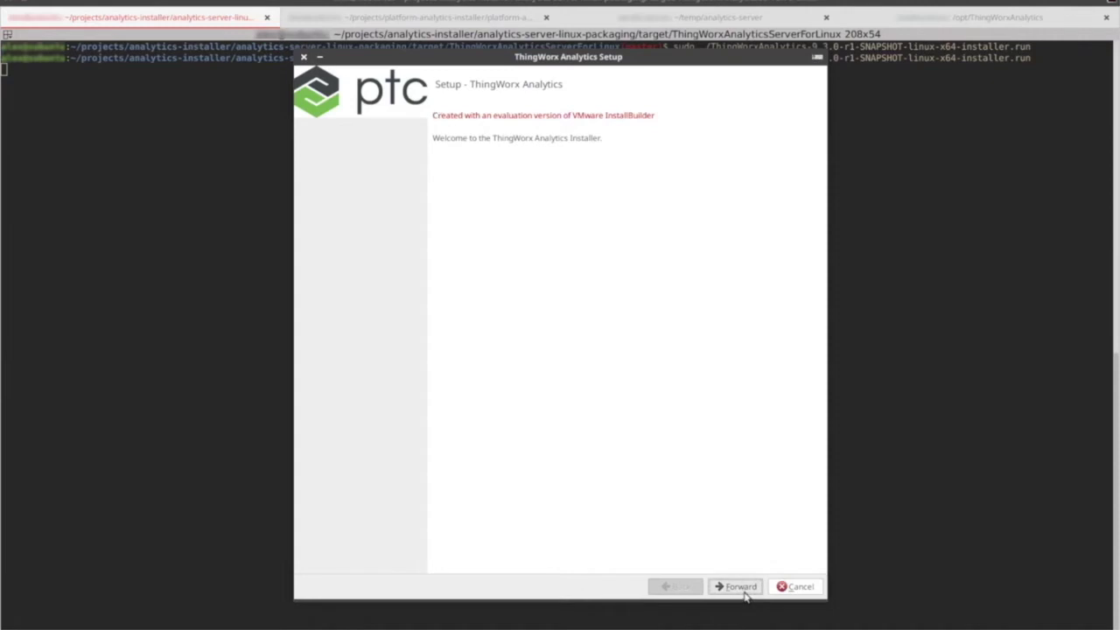
{"action": "left_click", "coordinate": [378, 193]}
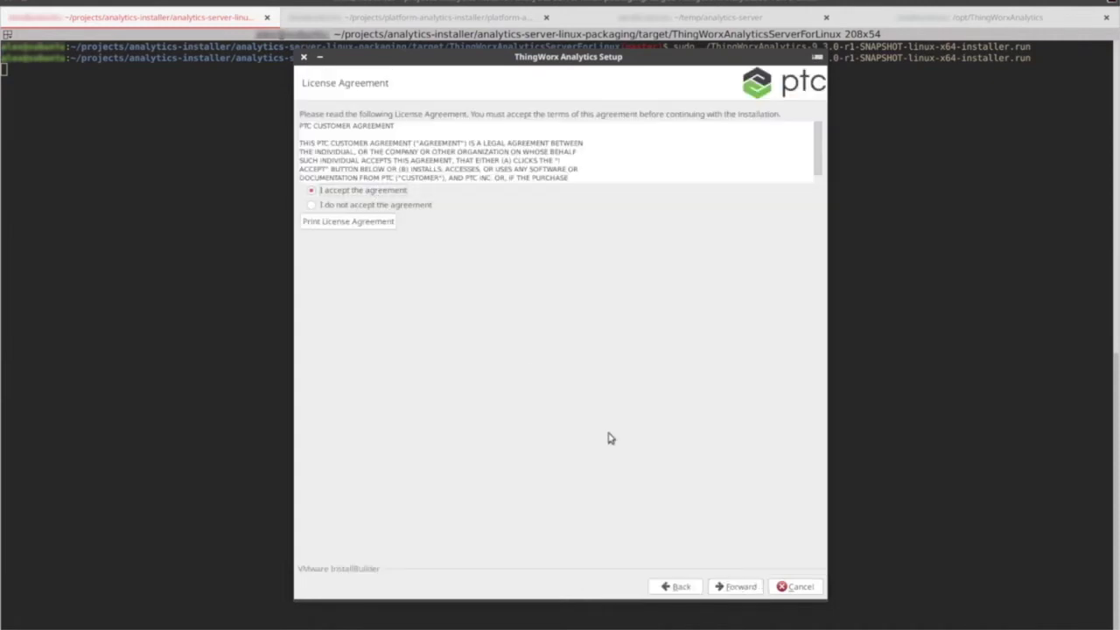
{"action": "left_click", "coordinate": [729, 587]}
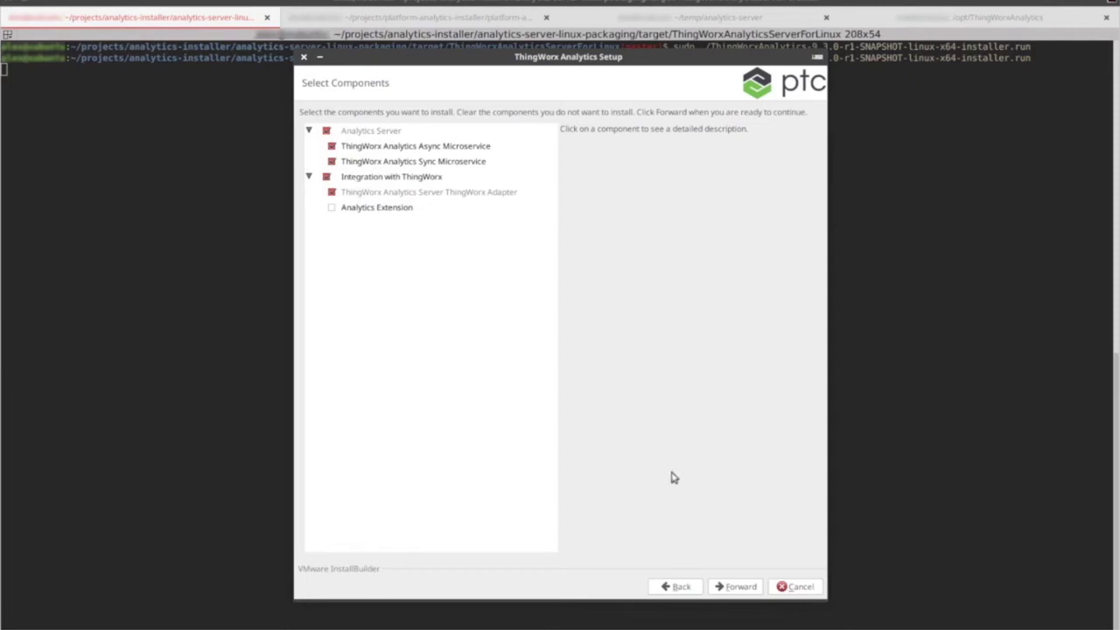
Keep the preselected components and the default installation location /opt/ThingWorxAnalytics, and continue the setup
{"action": "left_click", "coordinate": [719, 586]}
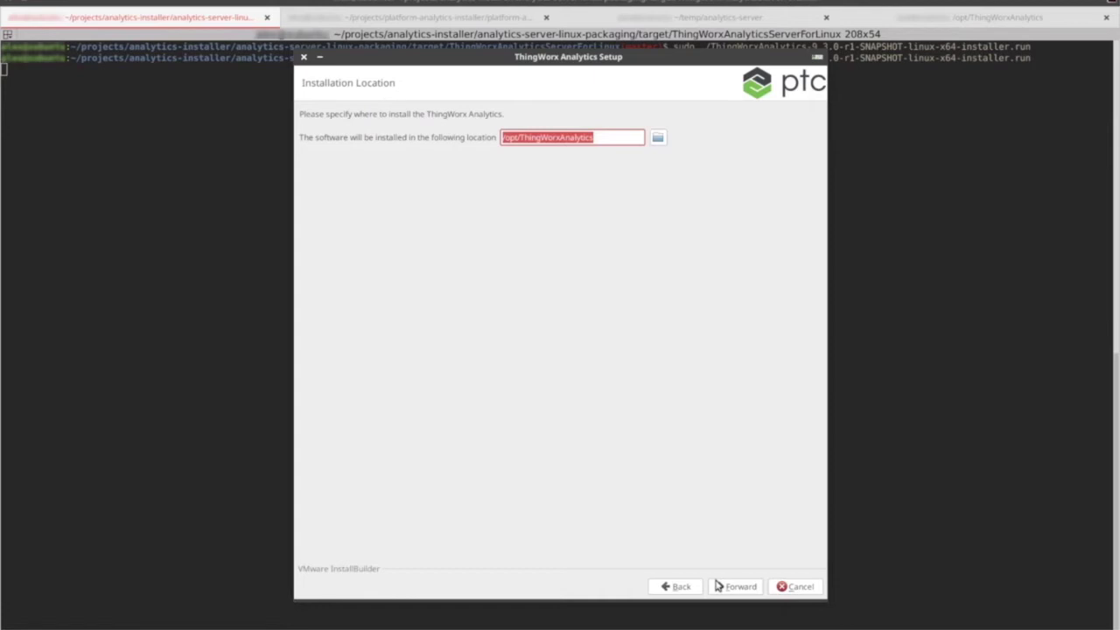
{"action": "left_click", "coordinate": [717, 587]}
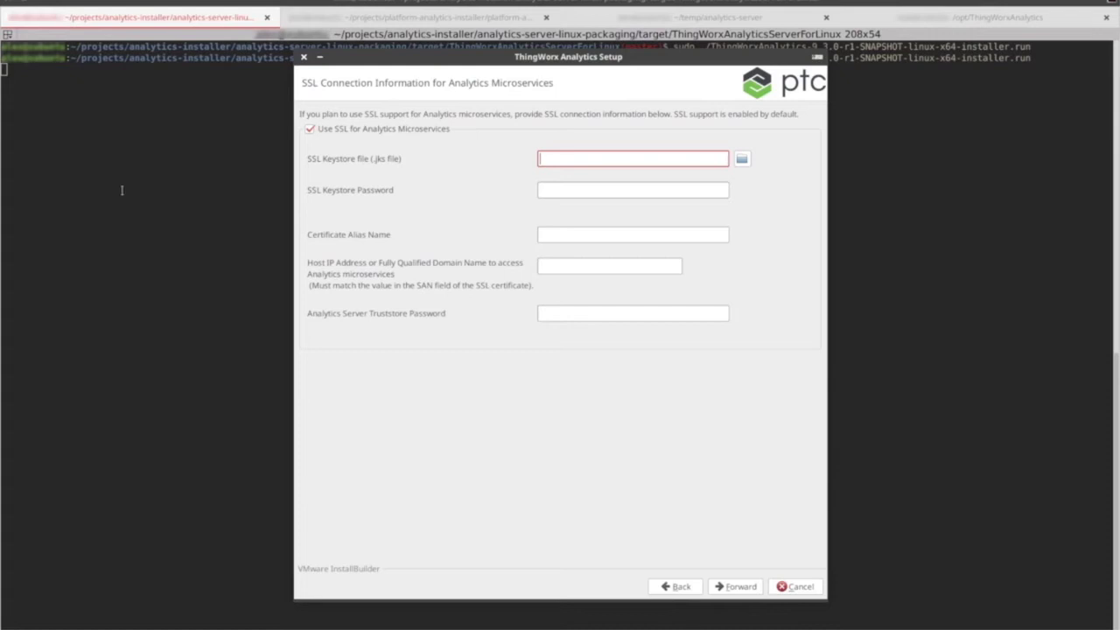
In the ~/temp/analytics-server terminal, generate a 365-day, 2048-bit RSA keypair with alias analytics-server, keystore analytics-server.jks and SAN=IP:127.0.0.1, and enter the keystore password twice
{"action": "left_click", "coordinate": [272, 122]}
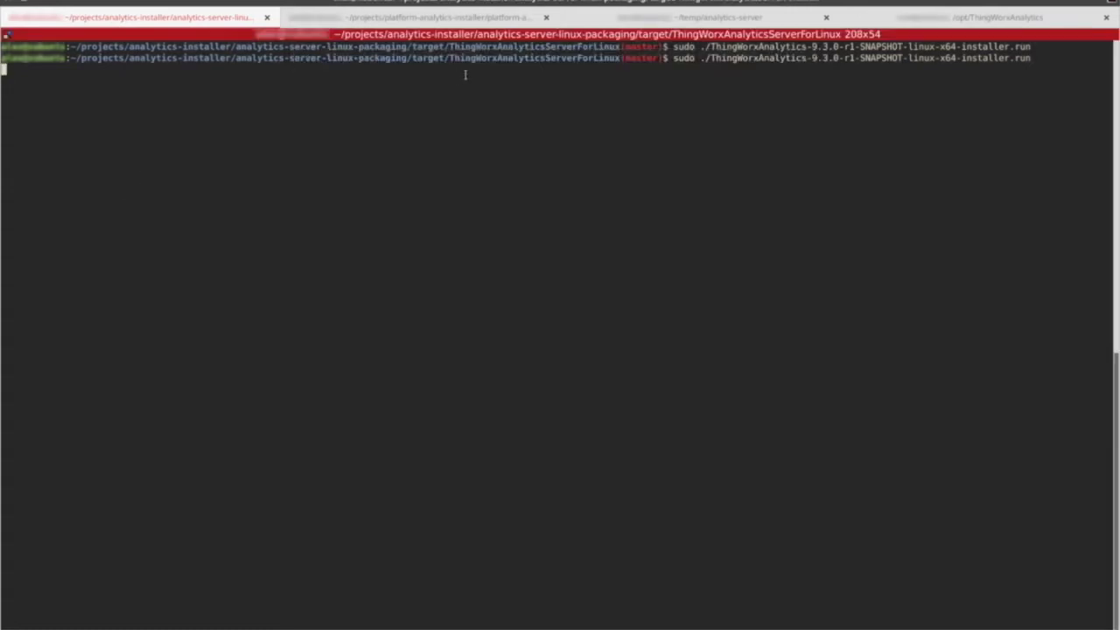
{"action": "left_click", "coordinate": [625, 17]}
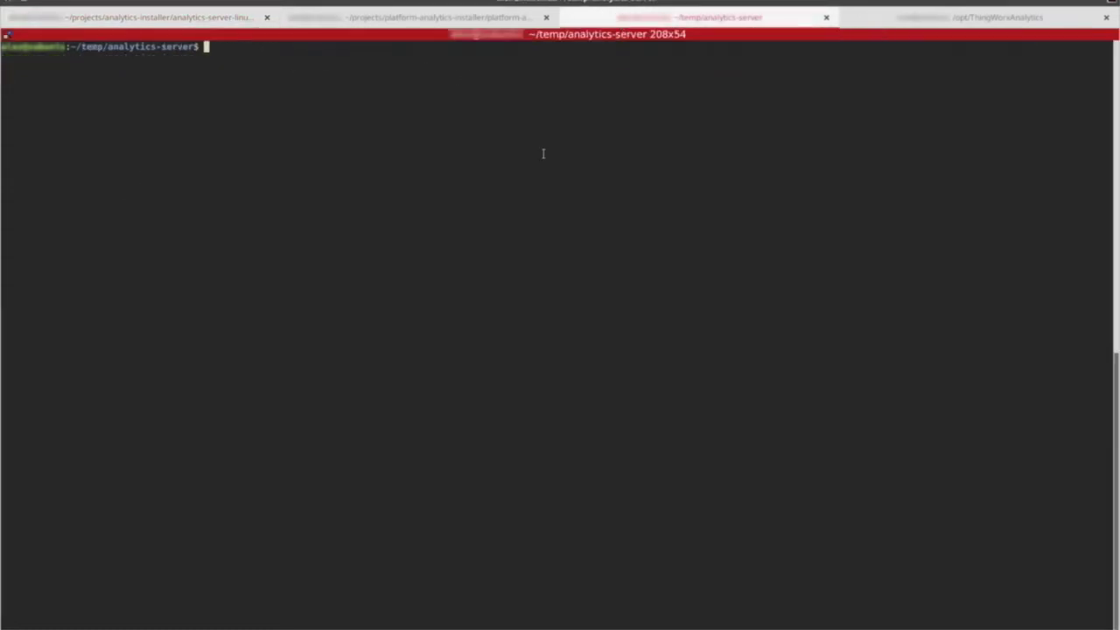
{"action": "type", "text": "keytool -genkeypair -alias analytics-server -validity 365 -keyalg RSA -keysize 2048 -keystore analytics-server.jks -ext SAN=IP:127.0.0.1"}
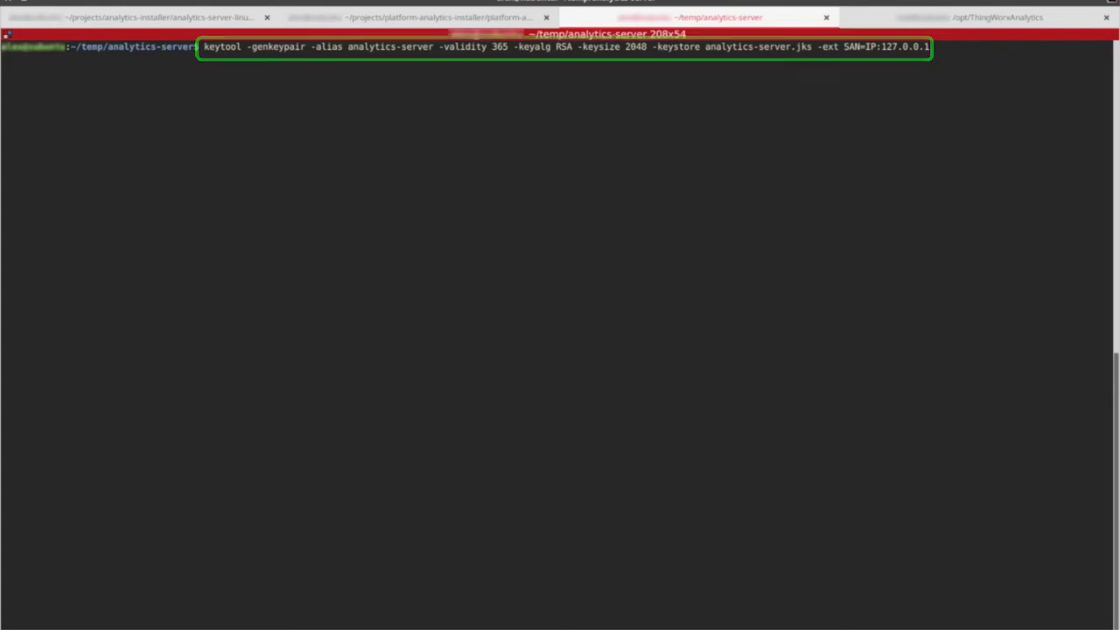
{"action": "key", "text": "Return"}
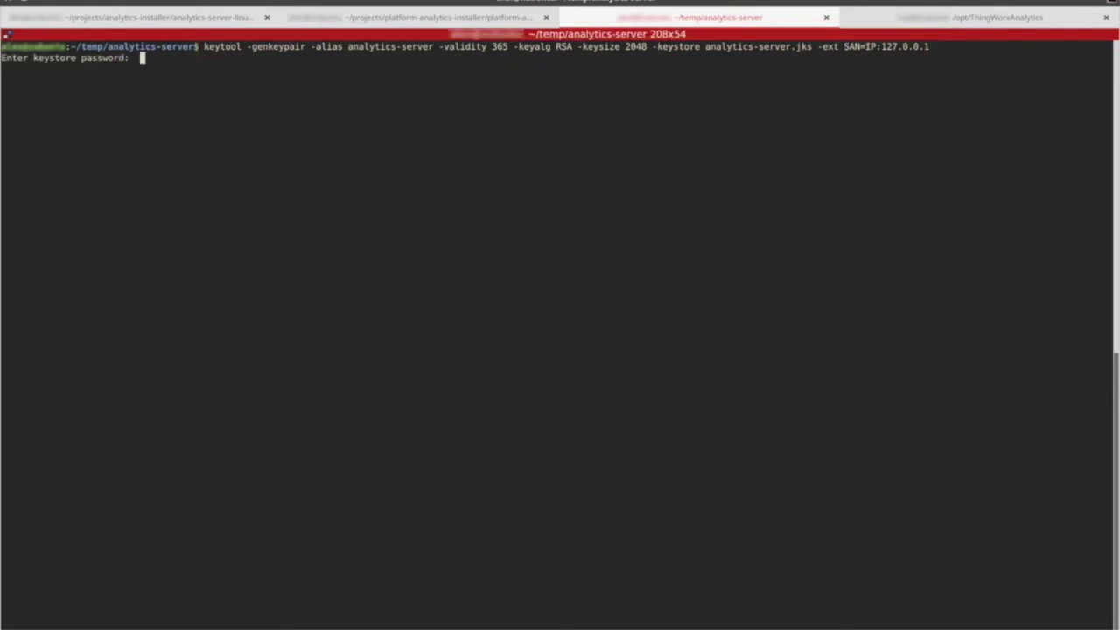
{"action": "key", "text": "Return"}
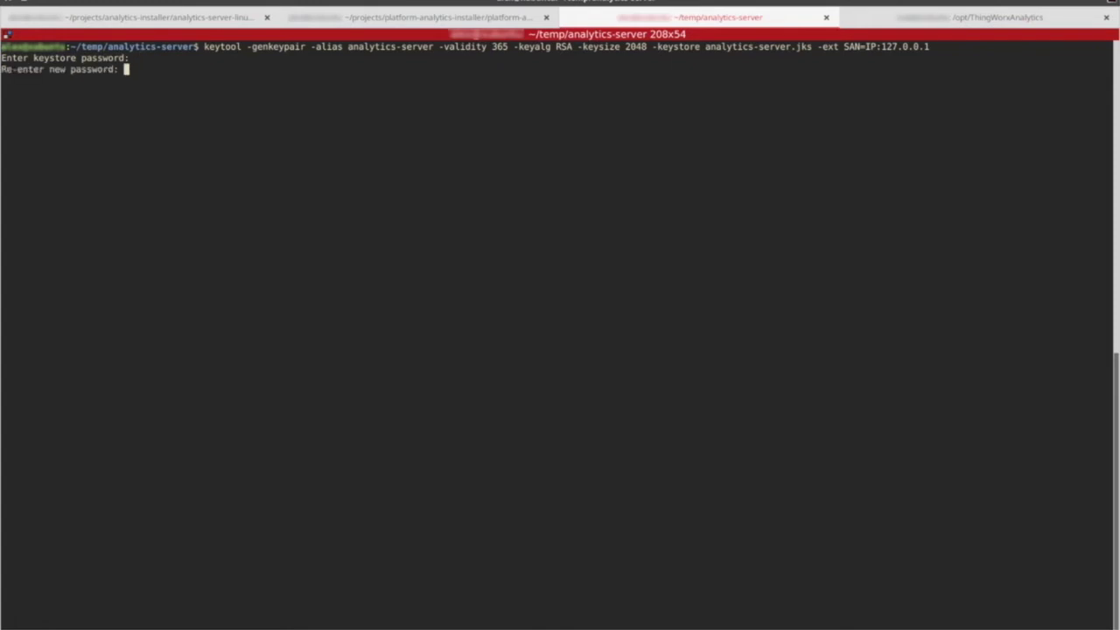
{"action": "key", "text": "Return"}
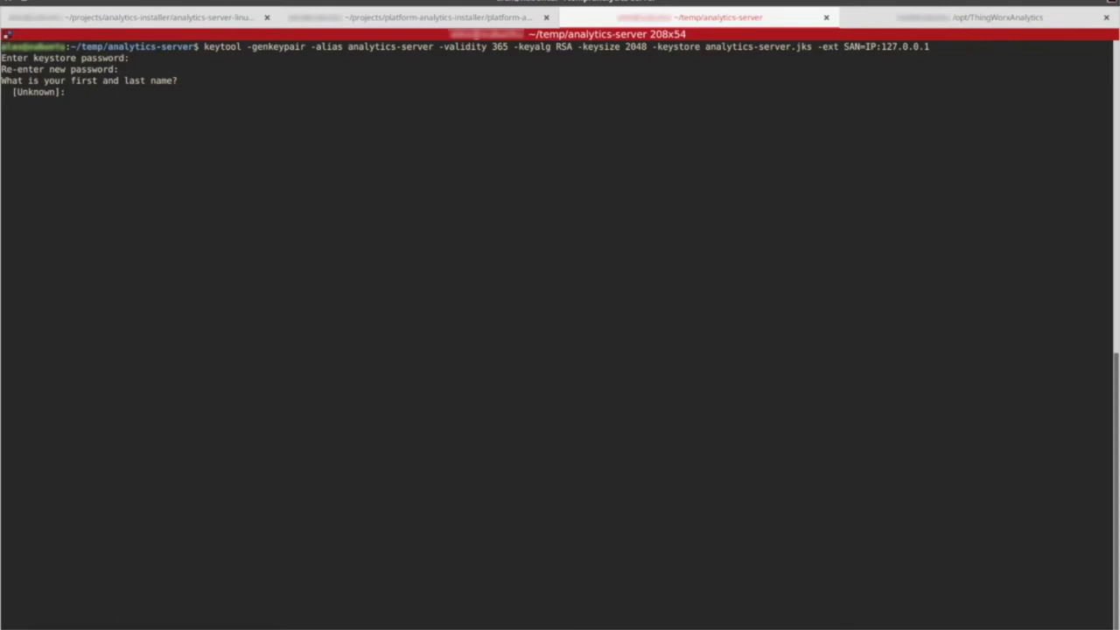
Answer 127.0.0.1 for the certificate's first and last name, and PTC for both organizational unit and organization
{"action": "type", "text": "127.0.0.1"}
{"action": "key", "text": "Return"}
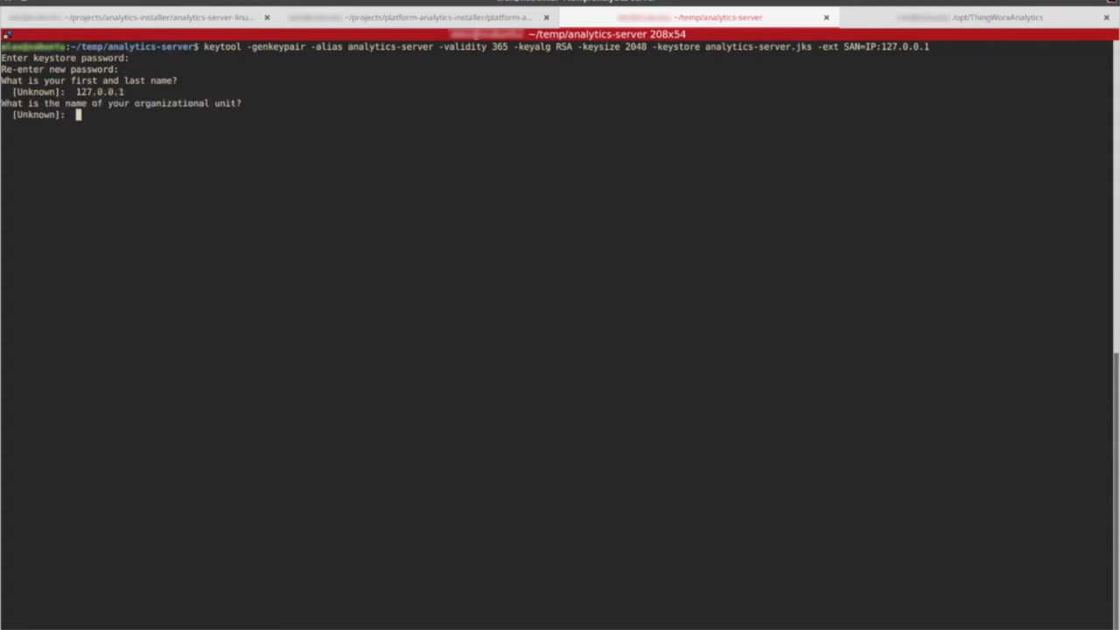
{"action": "type", "text": "PTC"}
{"action": "key", "text": "Return"}
{"action": "type", "text": "PTC"}
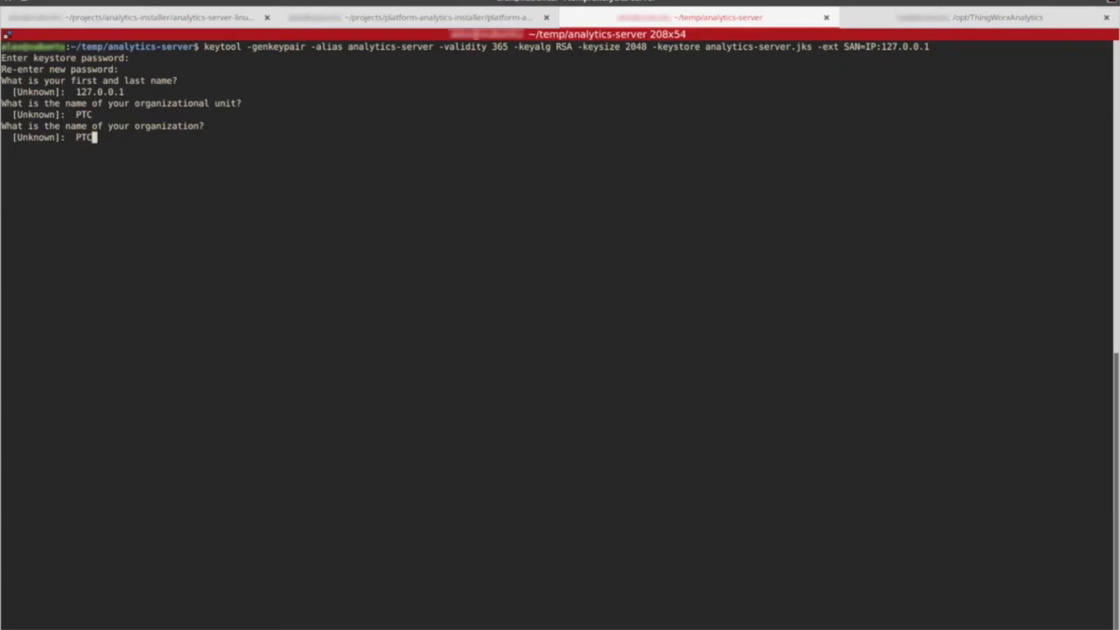
{"action": "key", "text": "Return"}
Set the certificate's city to Wayne, its state to PA and its country code to US
{"action": "type", "text": "Wayne"}
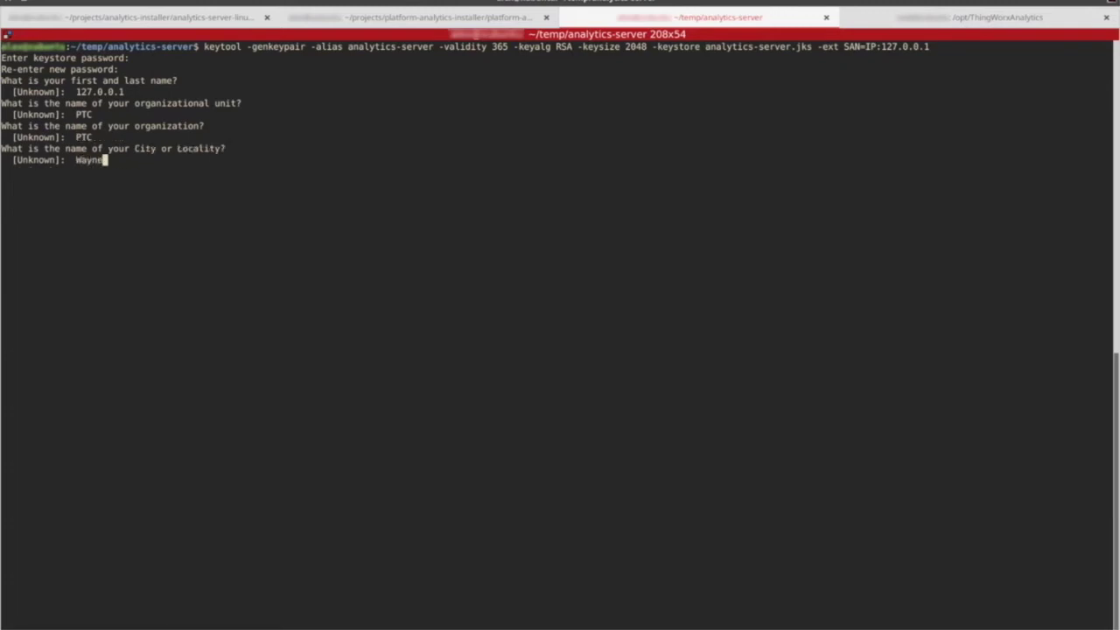
{"action": "key", "text": "Return"}
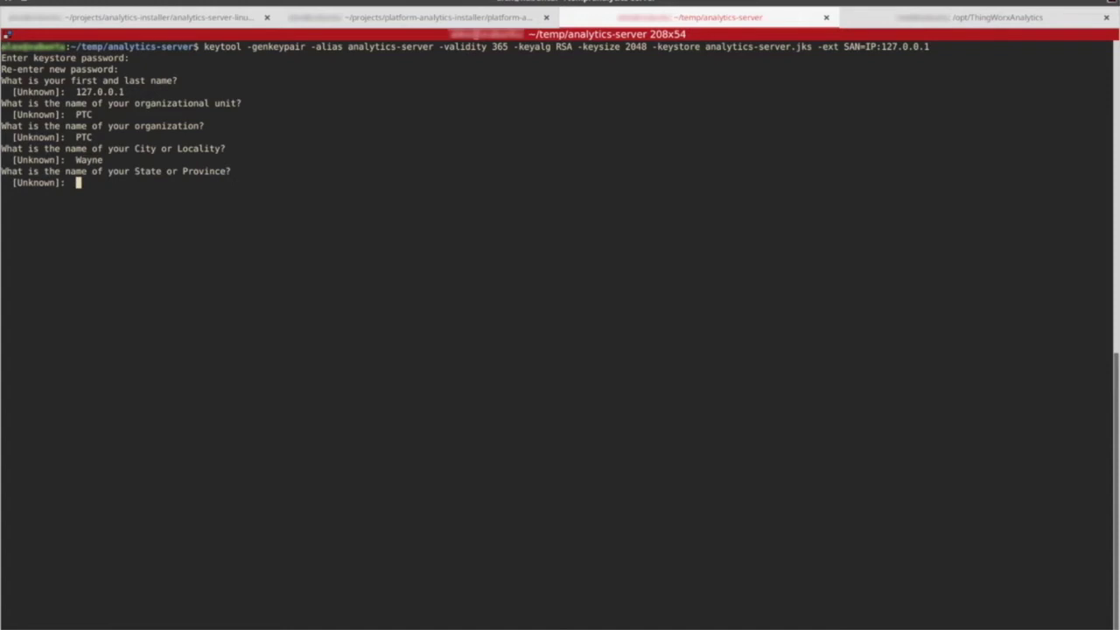
{"action": "type", "text": "PA"}
{"action": "key", "text": "Return"}
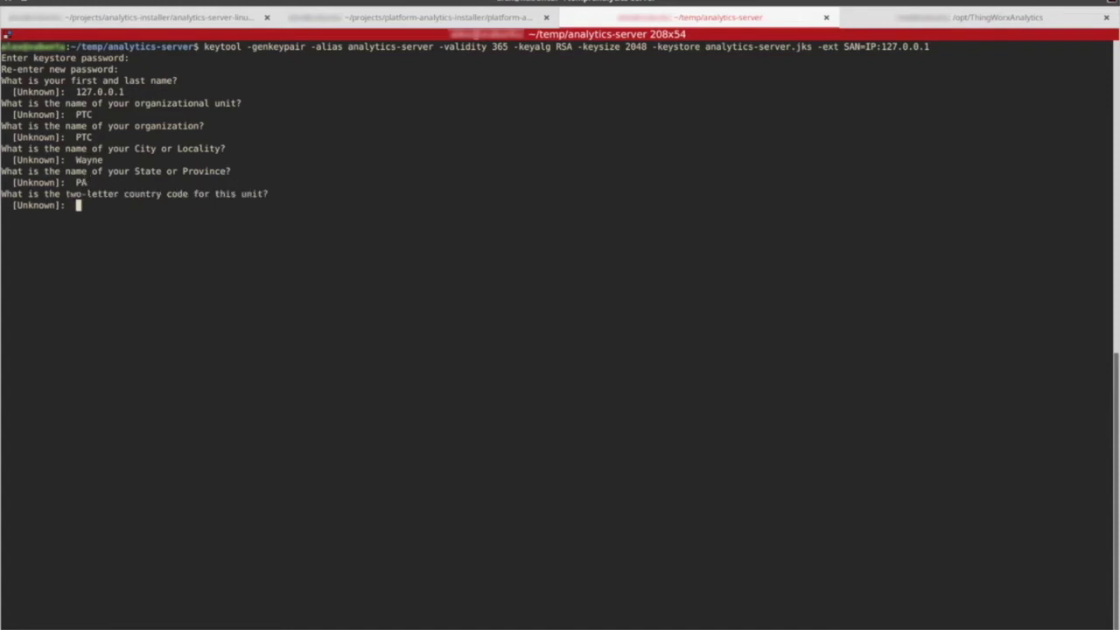
{"action": "type", "text": "US"}
{"action": "key", "text": "Return"}
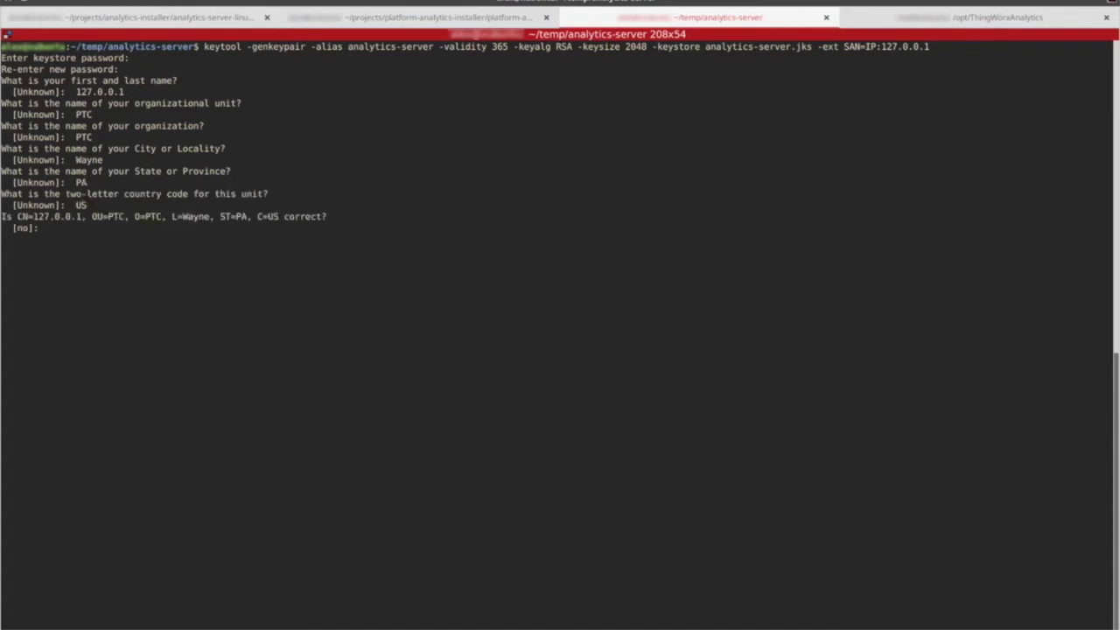
Confirm the certificate details while reusing the keystore password for the key, and list the directory's files
{"action": "type", "text": "y"}
{"action": "key", "text": "Return"}
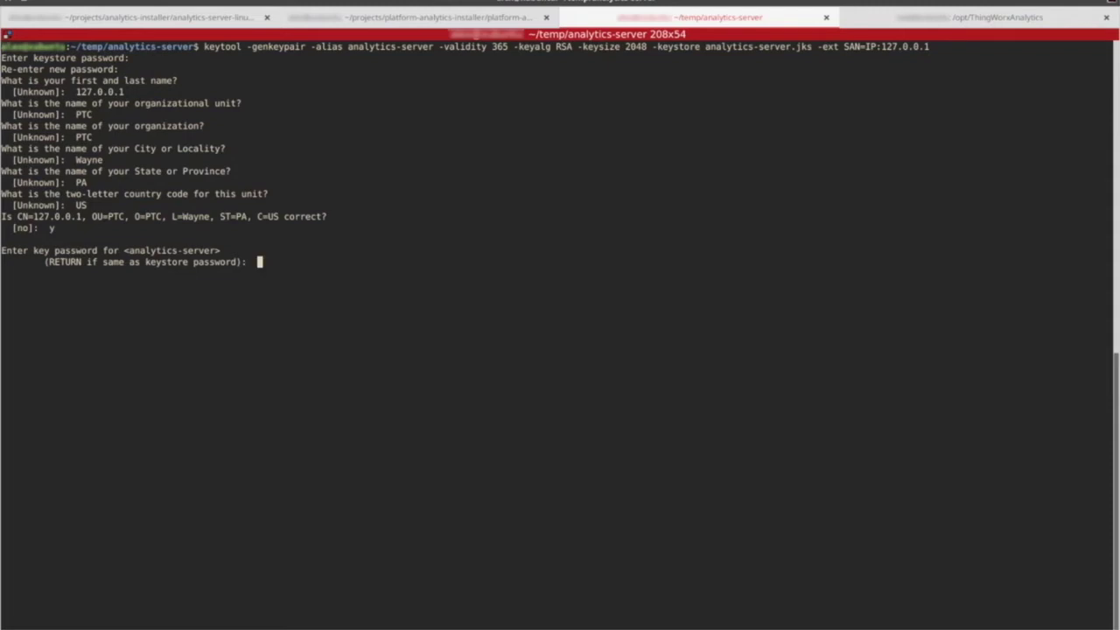
{"action": "key", "text": "Return"}
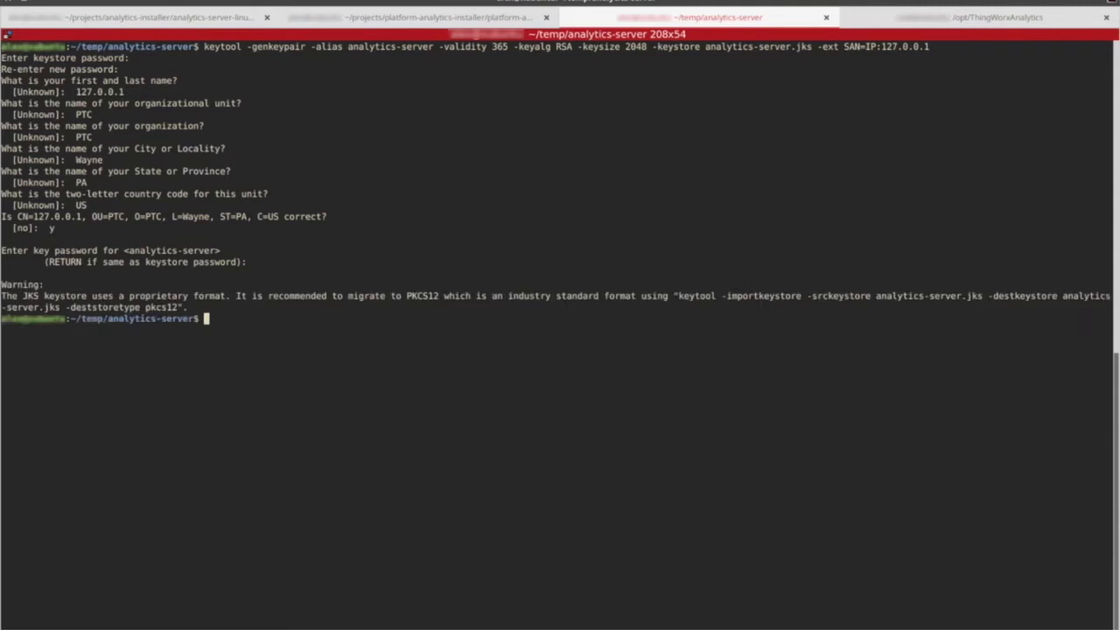
{"action": "type", "text": "ls"}
{"action": "key", "text": "Return"}
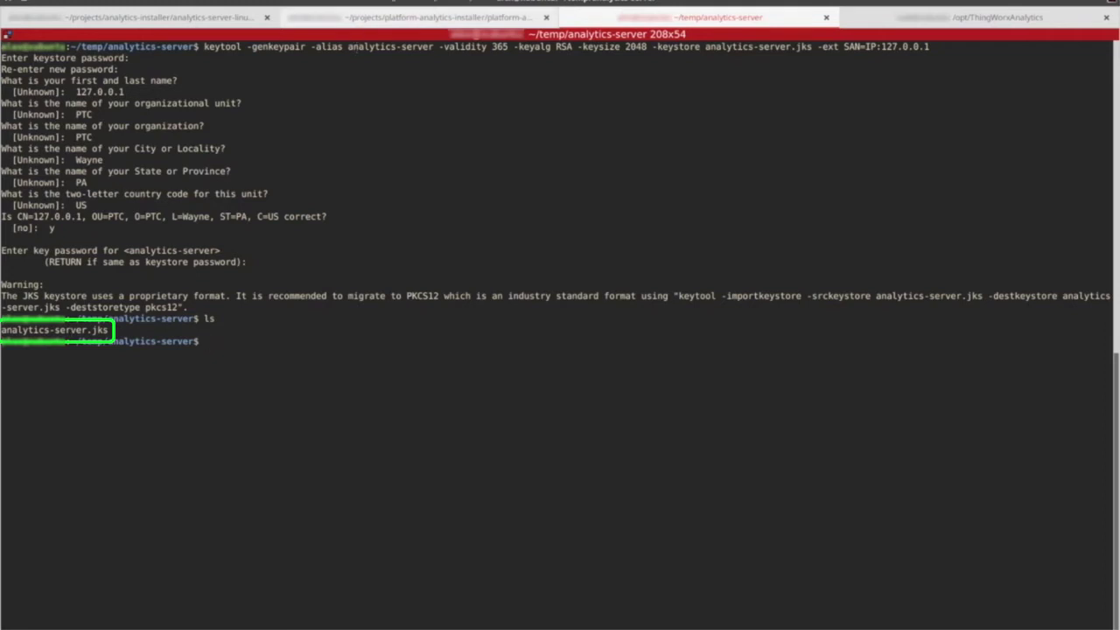
Return to the installer and choose analytics-server.jks from the home folder's temp/analytics-server directory as the SSL keystore file
{"action": "key", "text": "alt+Tab"}
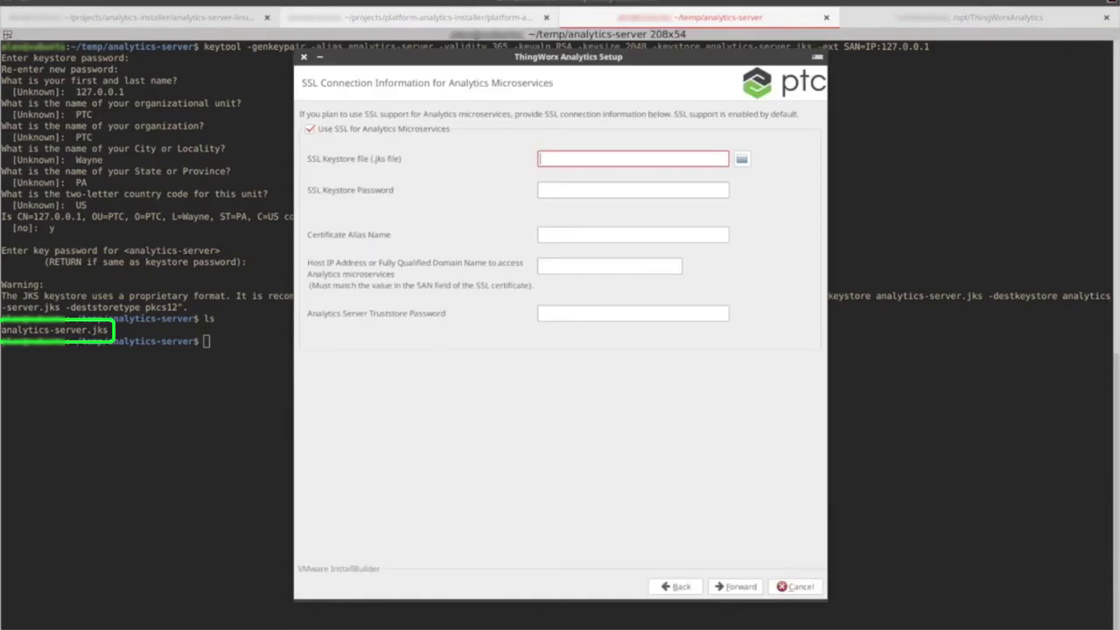
{"action": "left_click", "coordinate": [741, 162]}
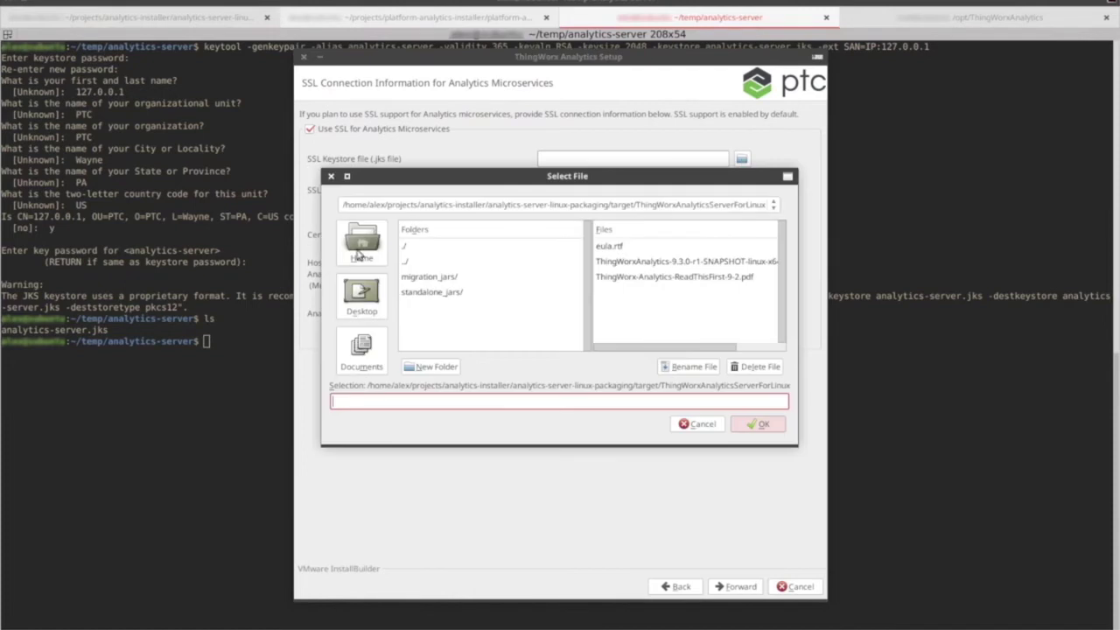
{"action": "left_click", "coordinate": [361, 249]}
{"action": "scroll", "coordinate": [453, 316], "scroll_direction": "down", "scroll_amount": 2}
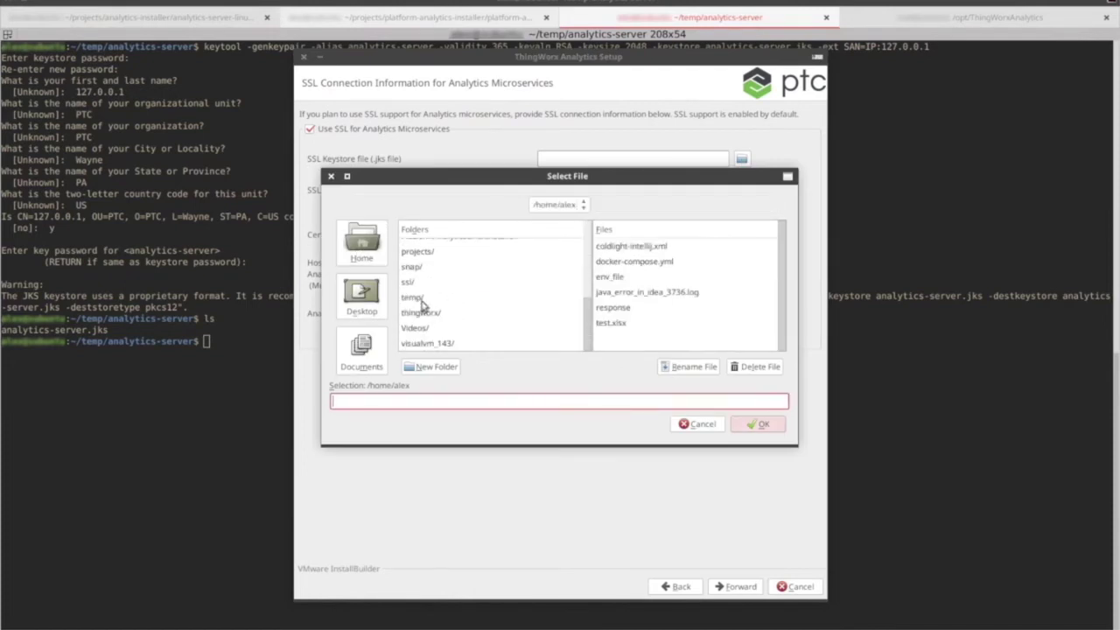
{"action": "double_click", "coordinate": [427, 299]}
{"action": "double_click", "coordinate": [429, 277]}
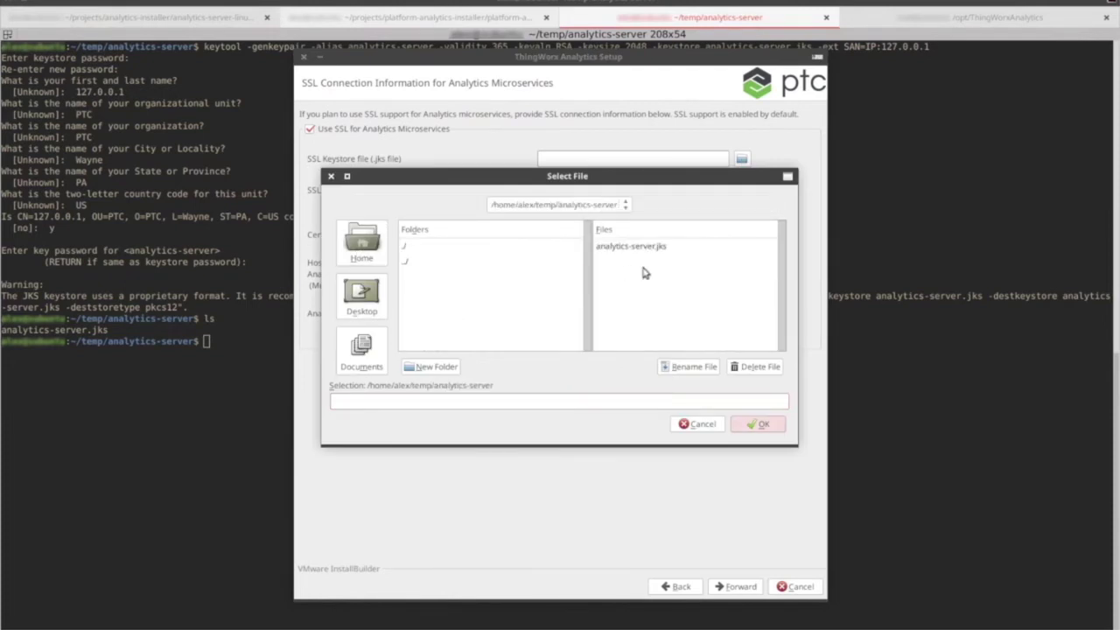
{"action": "left_click", "coordinate": [644, 246]}
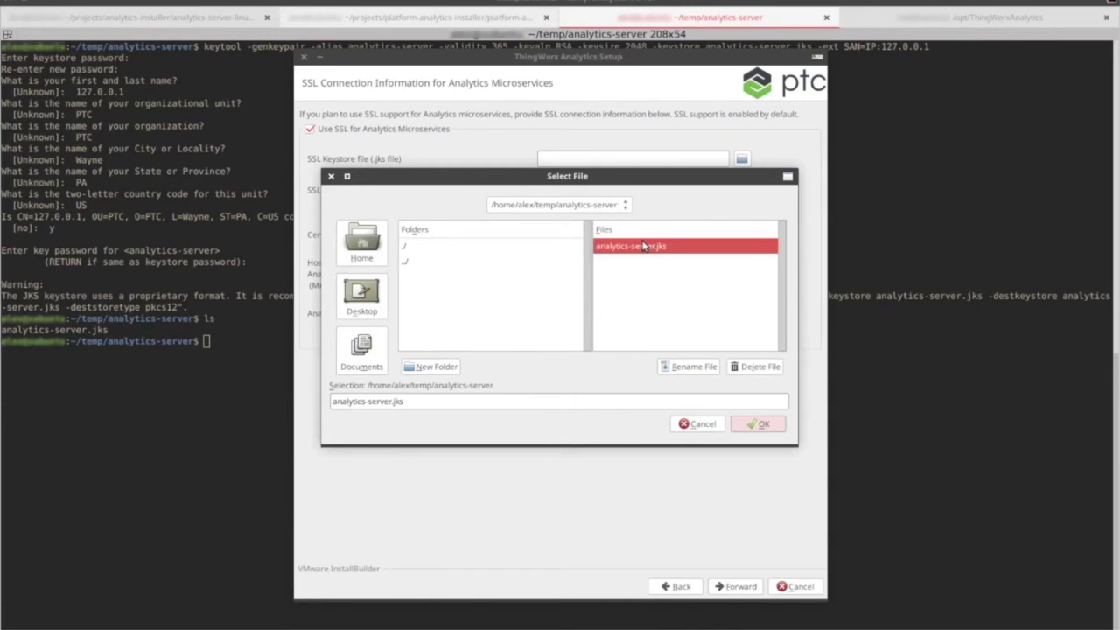
{"action": "double_click", "coordinate": [644, 246]}
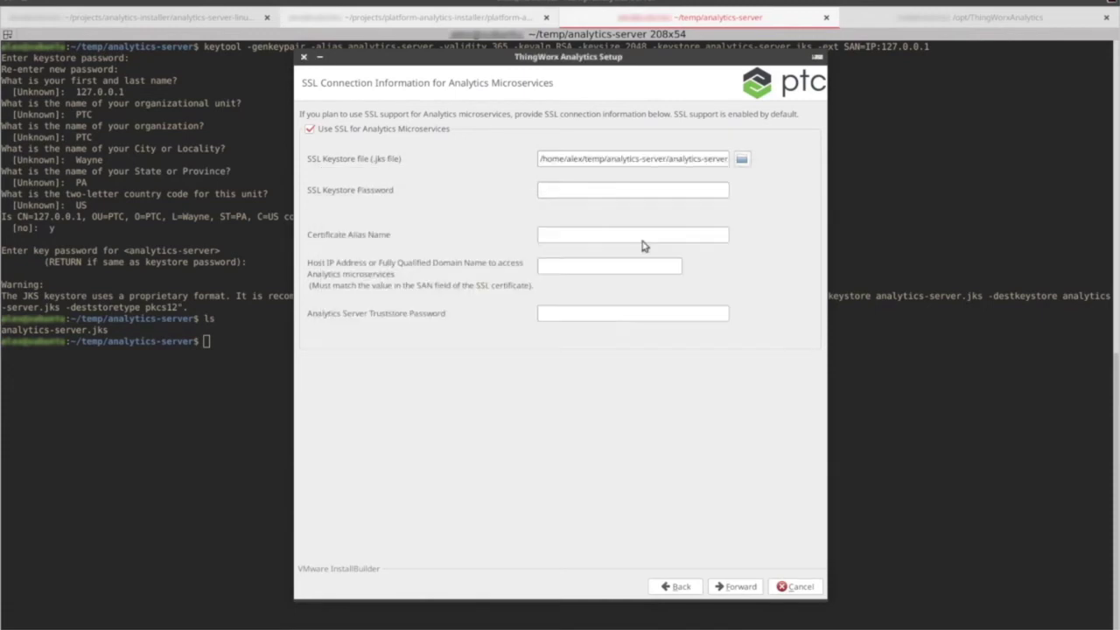
Enter the SSL keystore password and set the certificate alias name to analytics-server, copied from the keytool command
{"action": "left_click", "coordinate": [583, 191]}
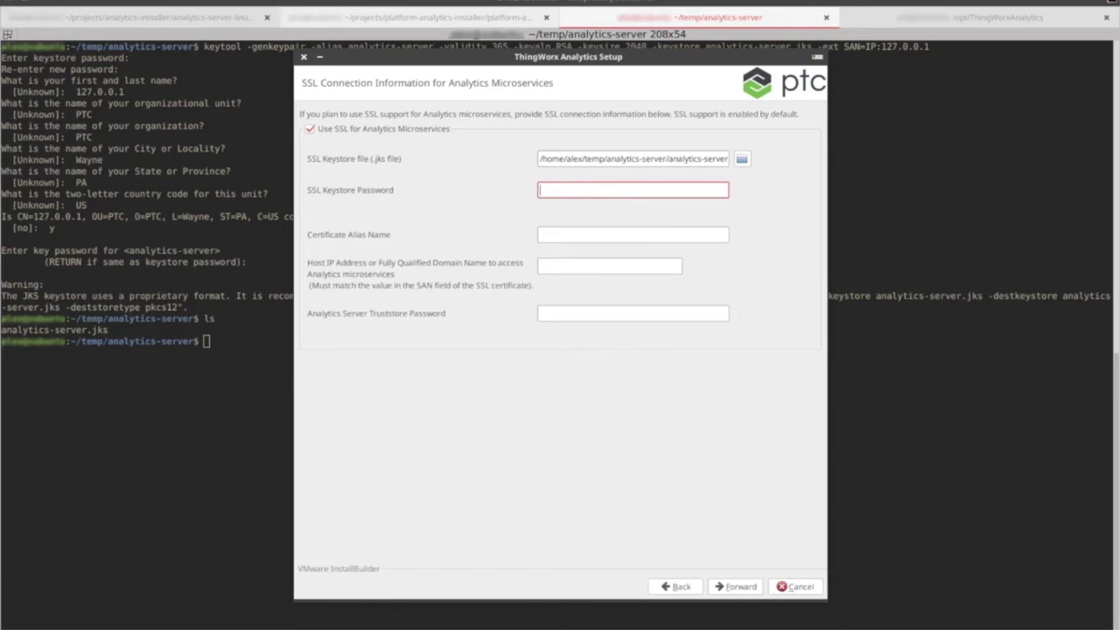
{"action": "type", "text": "********"}
{"action": "left_click", "coordinate": [574, 235]}
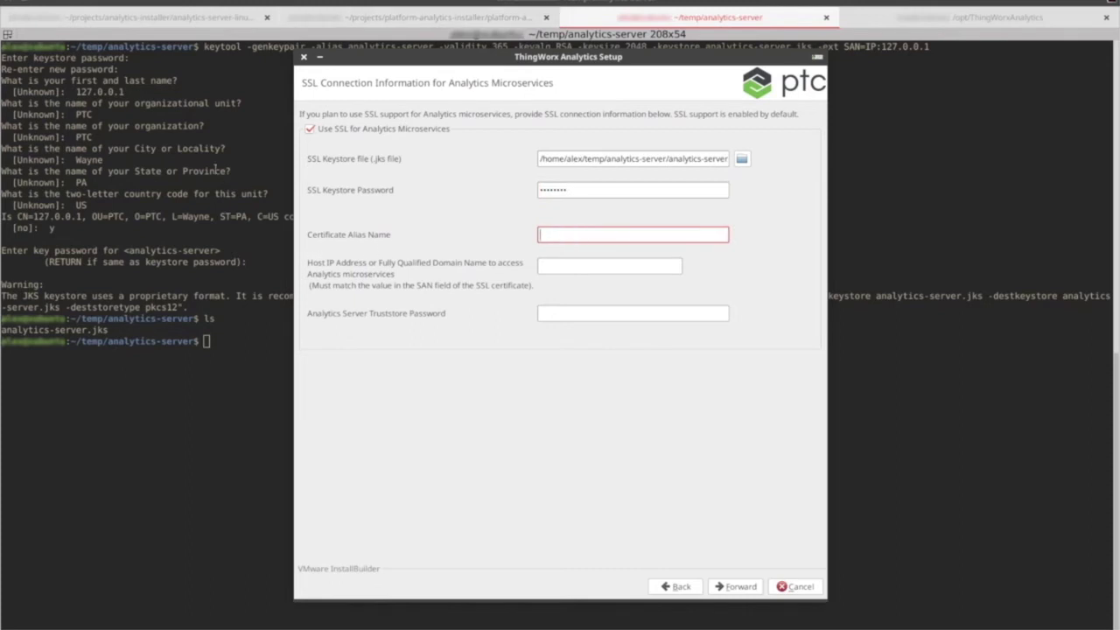
{"action": "key", "text": "alt+Tab"}
{"action": "left_click_drag", "start_coordinate": [348, 46], "coordinate": [434, 47]}
{"action": "key", "text": "ctrl+c"}
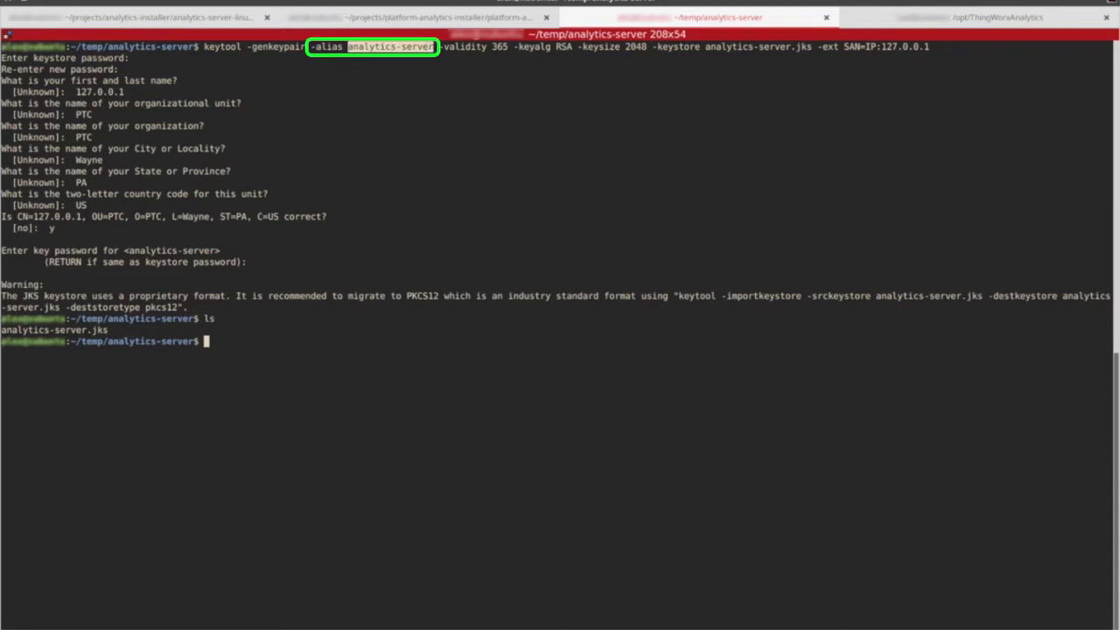
{"action": "key", "text": "alt+Tab"}
{"action": "key", "text": "ctrl+v"}
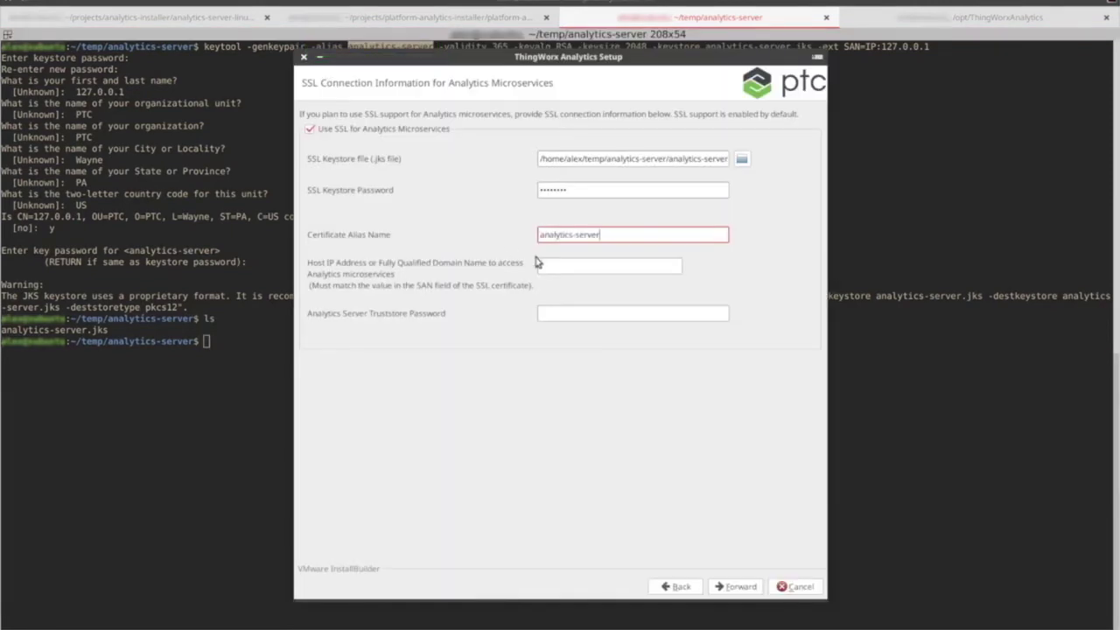
Set the microservices host IP address to 127.0.0.1, enter the Analytics Server truststore password, and continue to the Zookeeper SSL settings
{"action": "left_click", "coordinate": [560, 267]}
{"action": "type", "text": "127"}
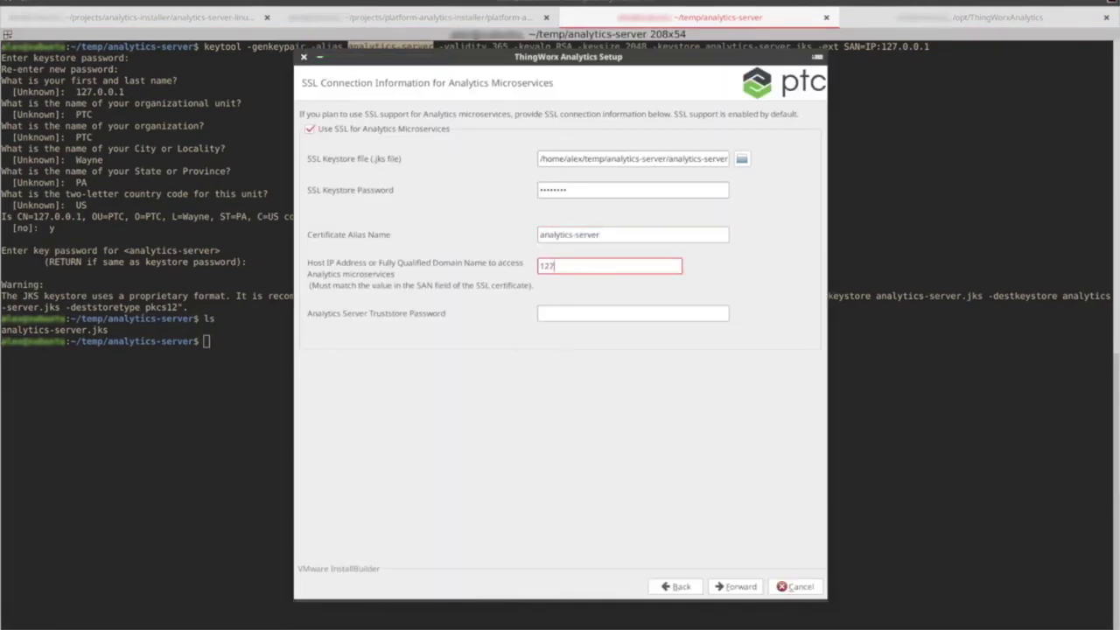
{"action": "type", "text": ".0.0.1"}
{"action": "key", "text": "Tab"}
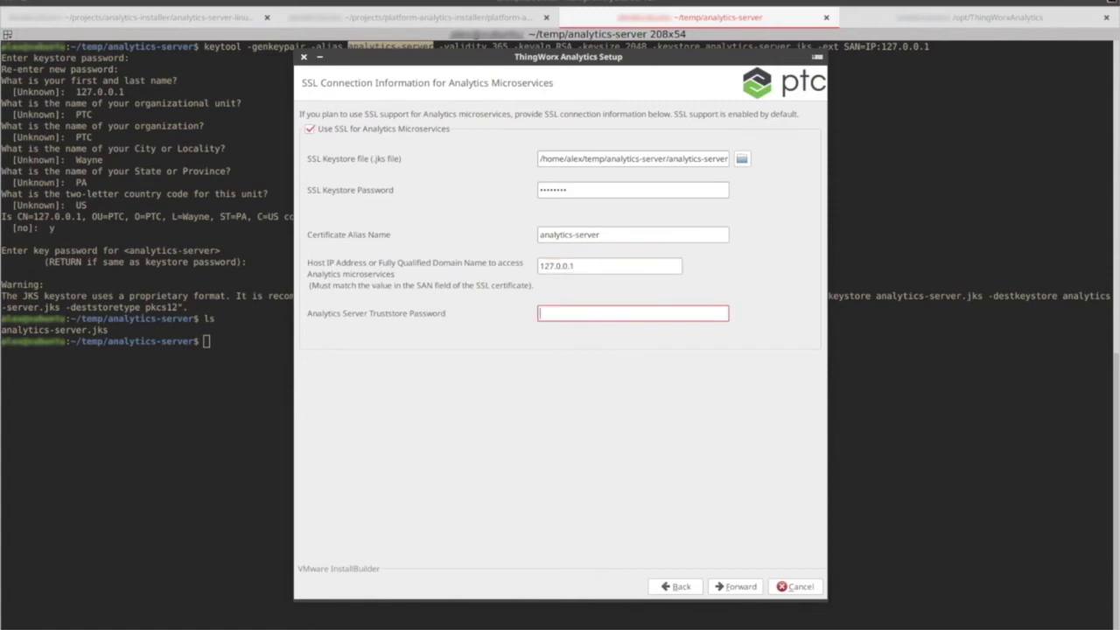
{"action": "type", "text": "********"}
{"action": "left_click", "coordinate": [739, 587]}
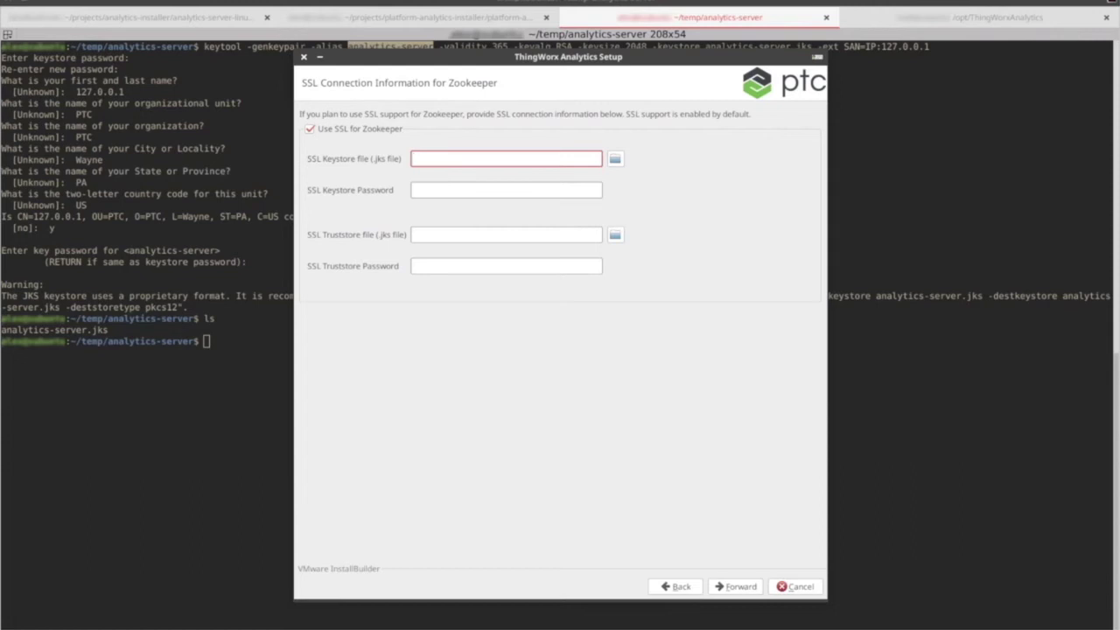
In the terminal, generate a 2048-bit RSA key with keytool, alias zookeeper, in zookeeper-keystore.jks with san=dns:localhost, and set the keystore password
{"action": "left_click", "coordinate": [172, 213]}
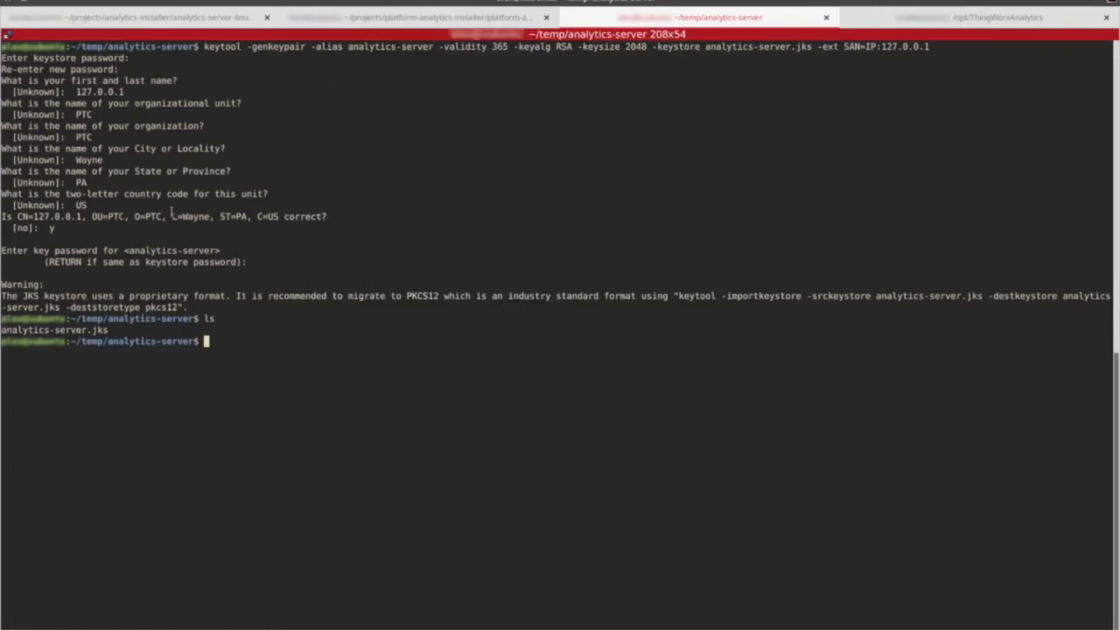
{"action": "type", "text": "keytool -genkey -alias zookeeper -keyalg RSA -keystore zookeeper-keystore.jks -keysize 2048 -ext san=dns:localhost"}
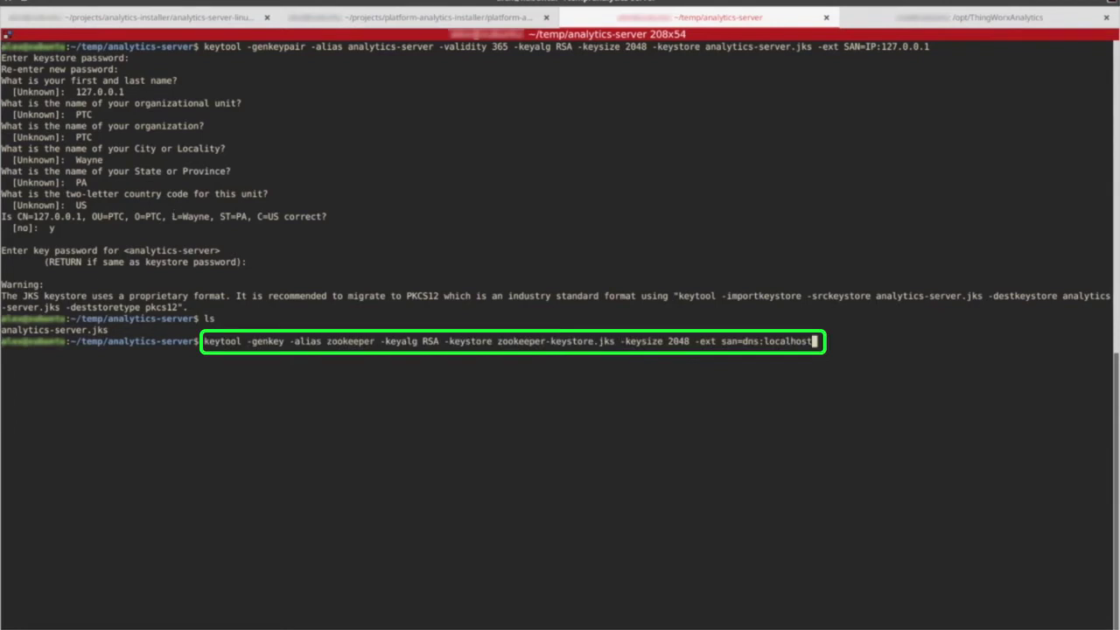
{"action": "key", "text": "Return"}
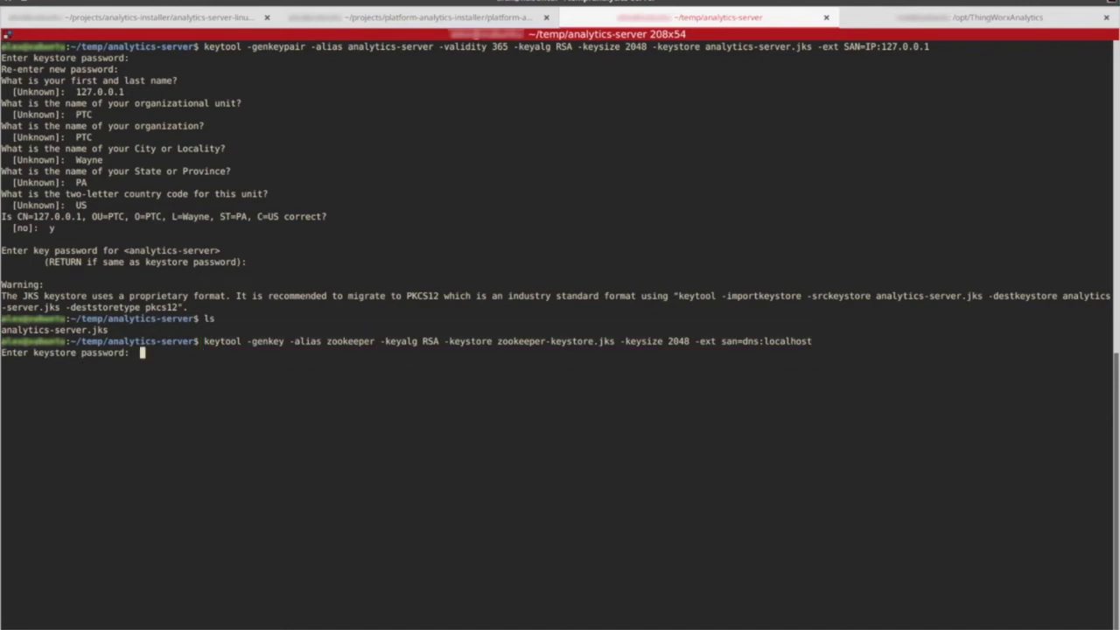
{"action": "key", "text": "Return"}
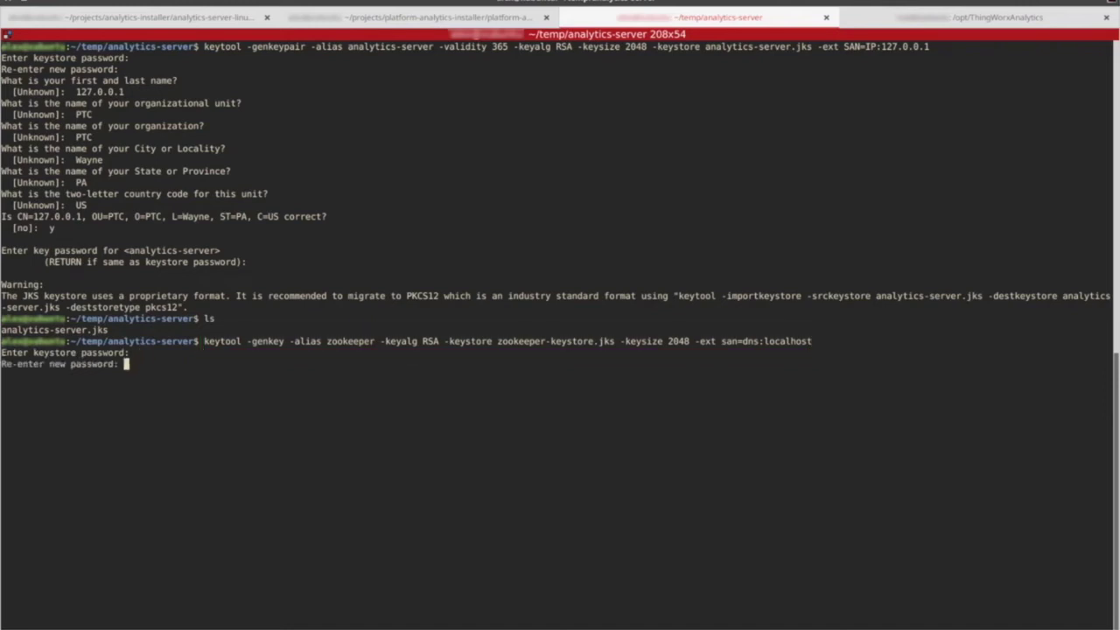
{"action": "key", "text": "Return"}
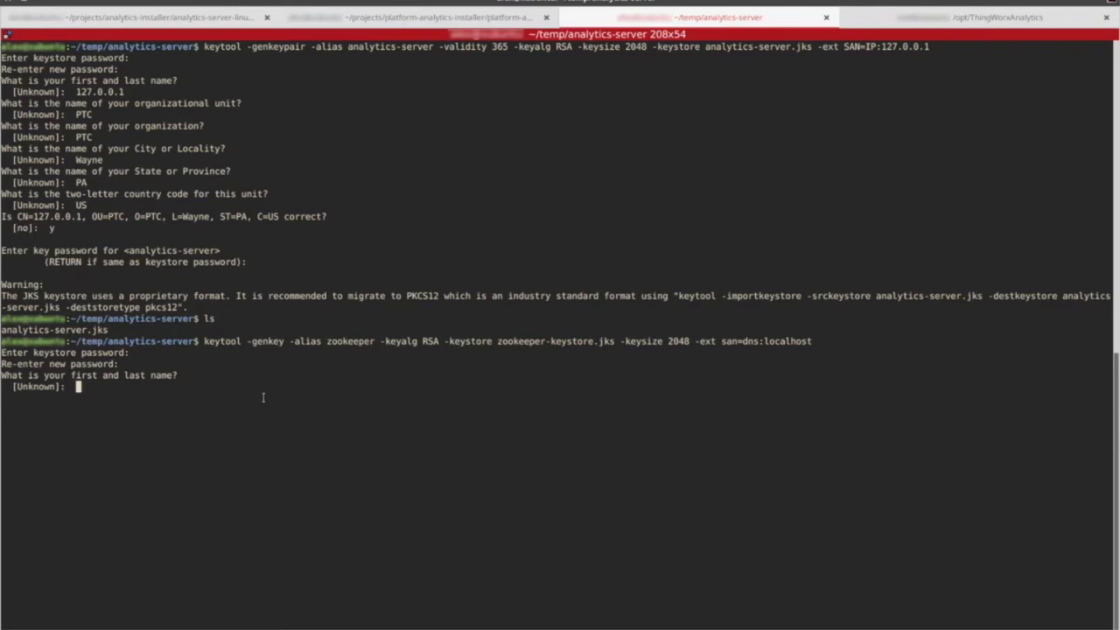
Enter the Zookeeper certificate details: name localhost, organizational unit and organization PTC, city Wayne, state PA, and country code US
{"action": "type", "text": "localhost"}
{"action": "key", "text": "Return"}
{"action": "type", "text": "PTC"}
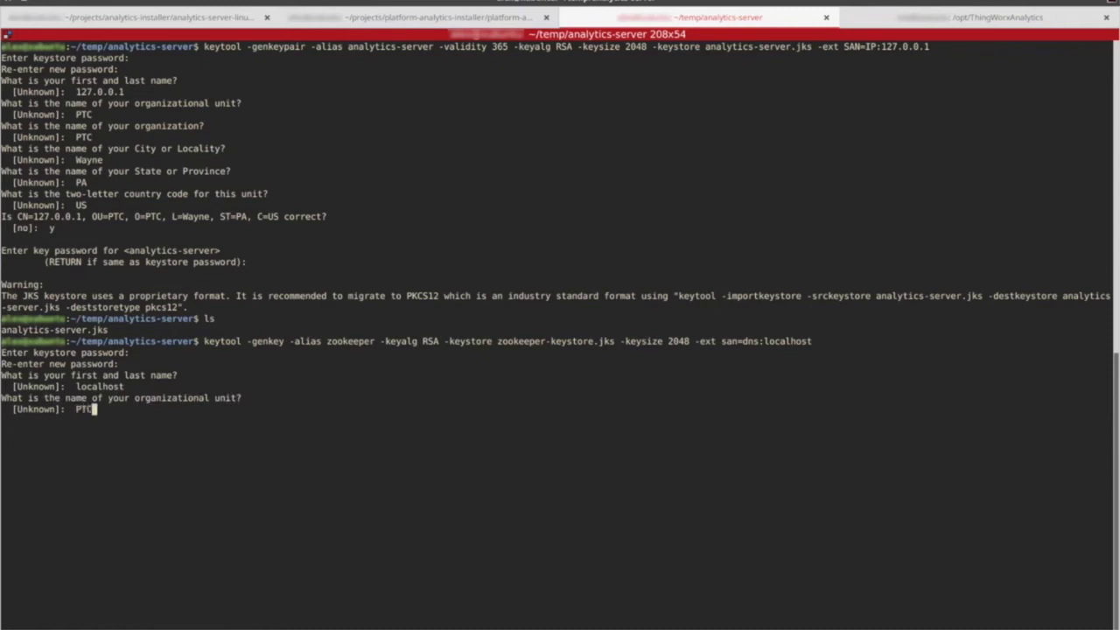
{"action": "key", "text": "Return"}
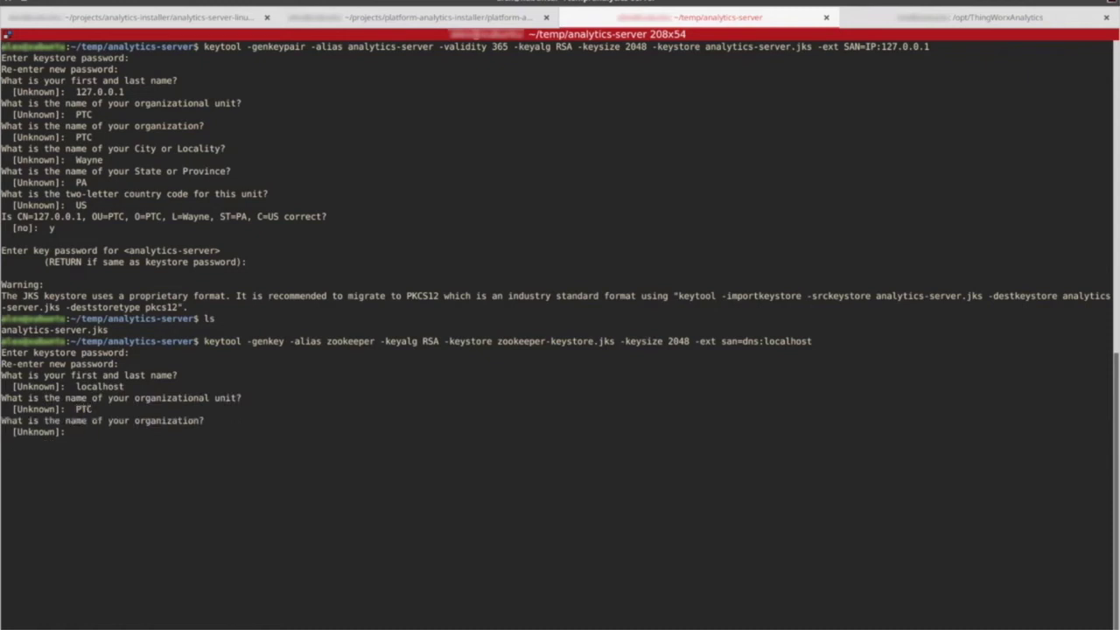
{"action": "type", "text": "PTC"}
{"action": "key", "text": "Return"}
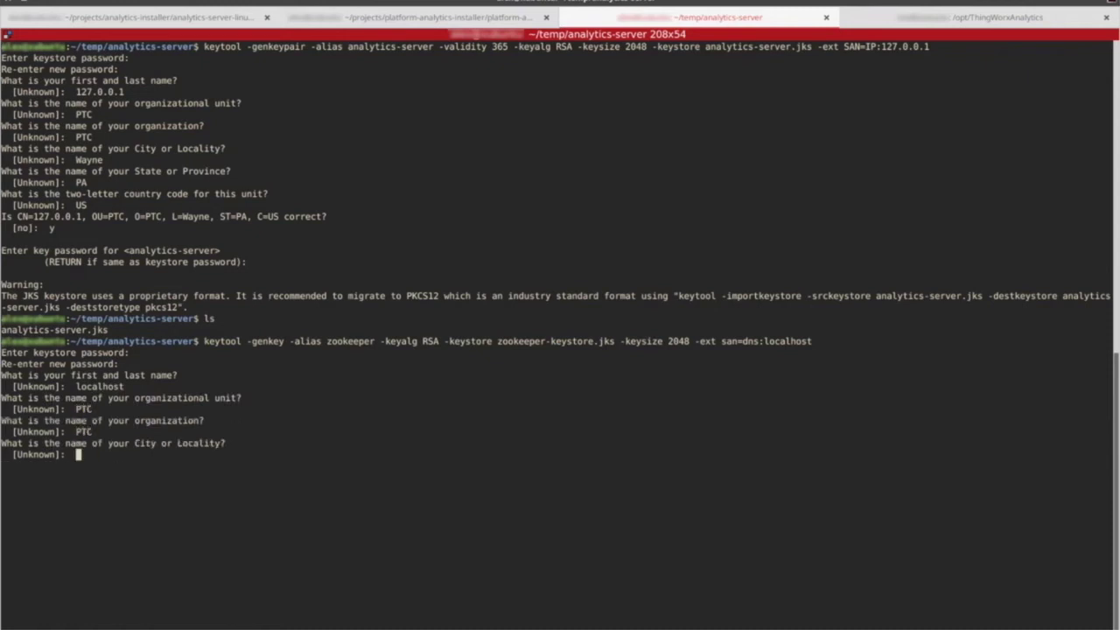
{"action": "type", "text": "Wayne"}
{"action": "key", "text": "Return"}
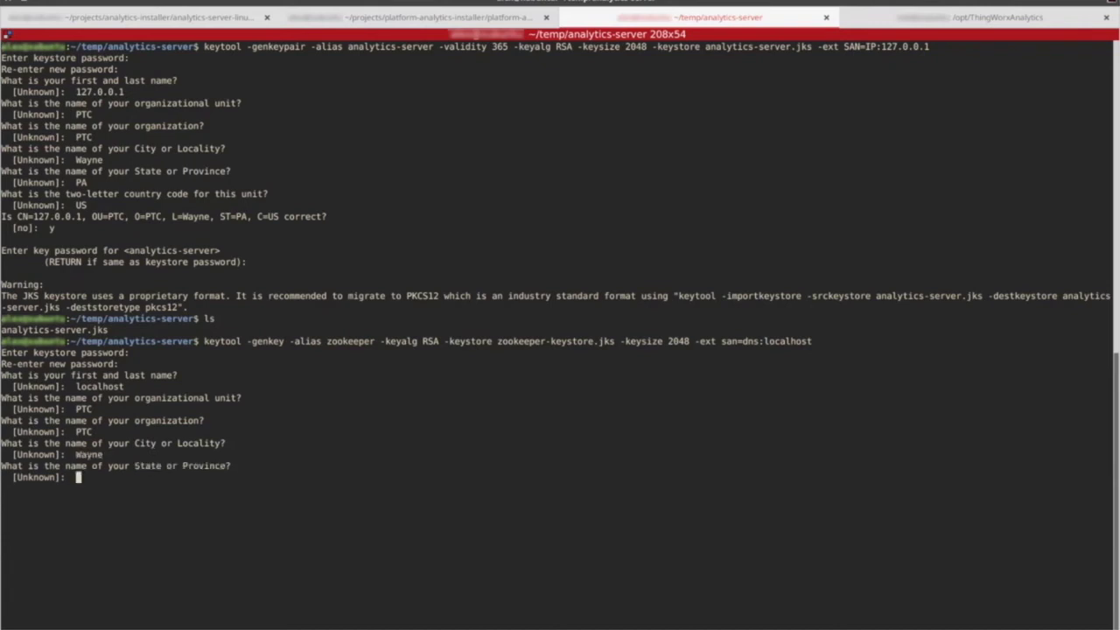
{"action": "type", "text": "PA"}
{"action": "key", "text": "Return"}
{"action": "type", "text": "US"}
{"action": "key", "text": "Return"}
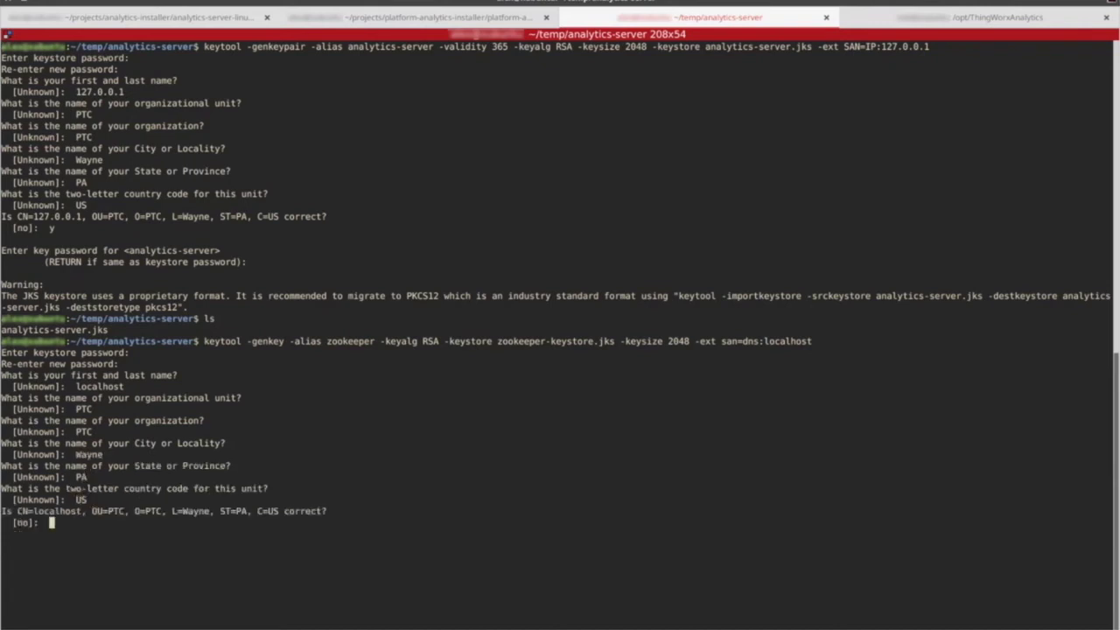
Confirm the Zookeeper certificate details while reusing the keystore password for its key, and list the directory's files
{"action": "type", "text": "y"}
{"action": "key", "text": "Return"}
{"action": "key", "text": "Return"}
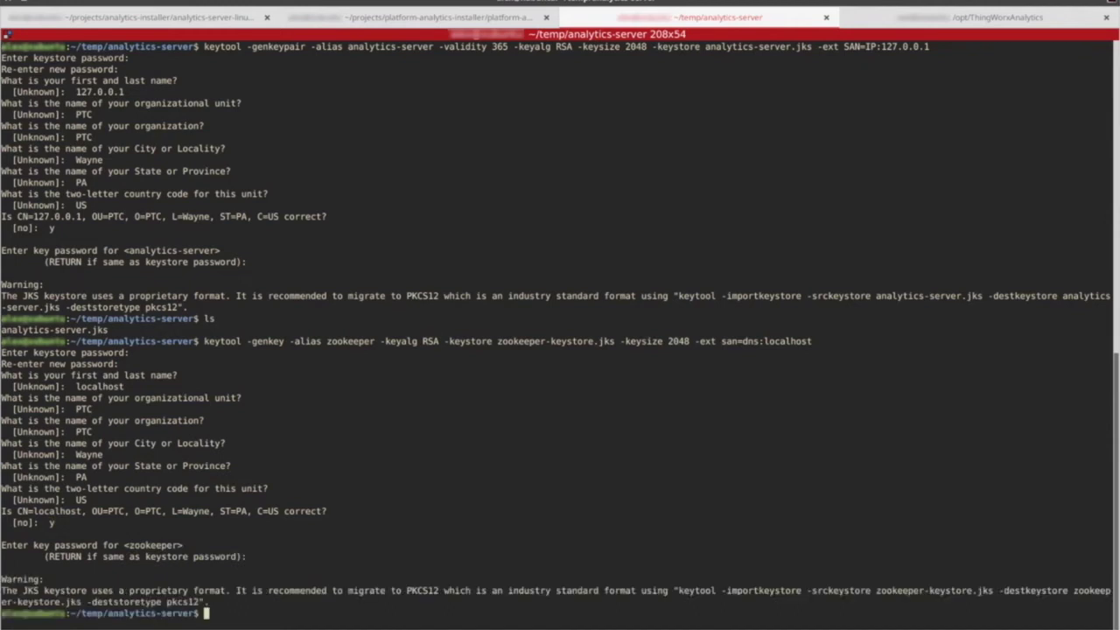
{"action": "type", "text": "ls"}
{"action": "key", "text": "Return"}
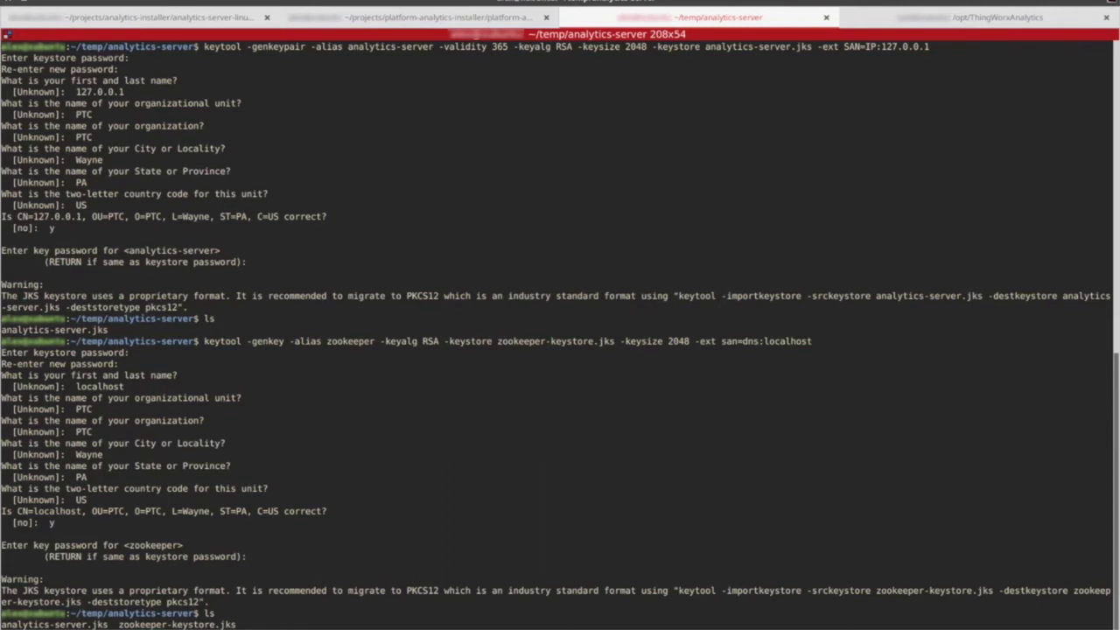
Export the zookeeper certificate from zookeeper-keystore.jks to zookeeper.crt with keytool, supplying the keystore password, and list the directory's files
{"action": "type", "text": "keytool -export -alias zookeeper -file zookeeper.crt -keystore zookeeper-keystore.jks"}
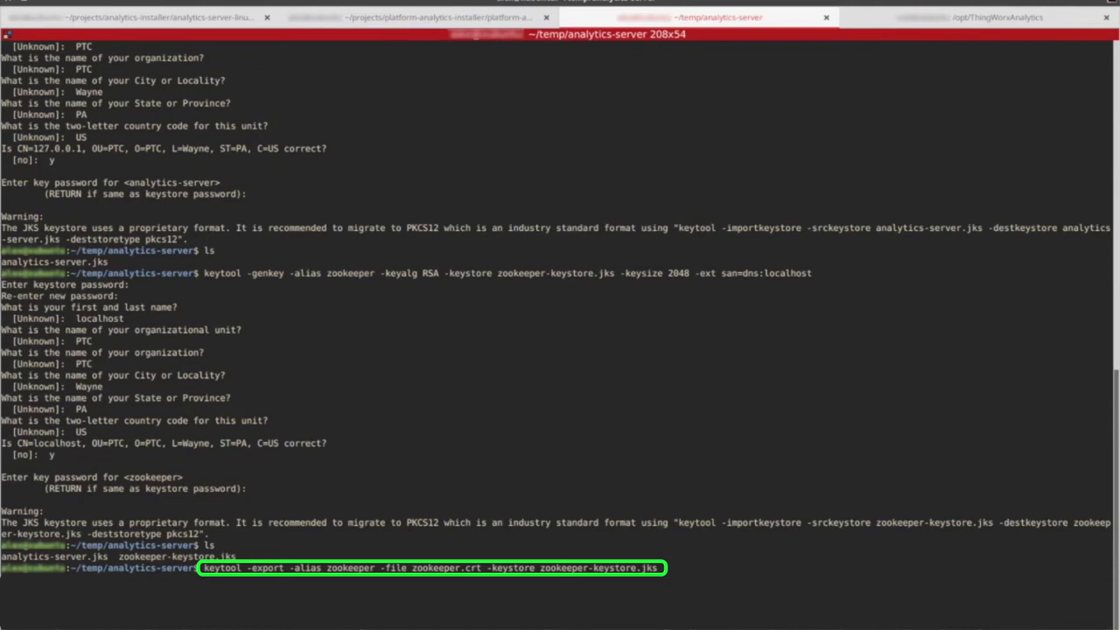
{"action": "key", "text": "Return"}
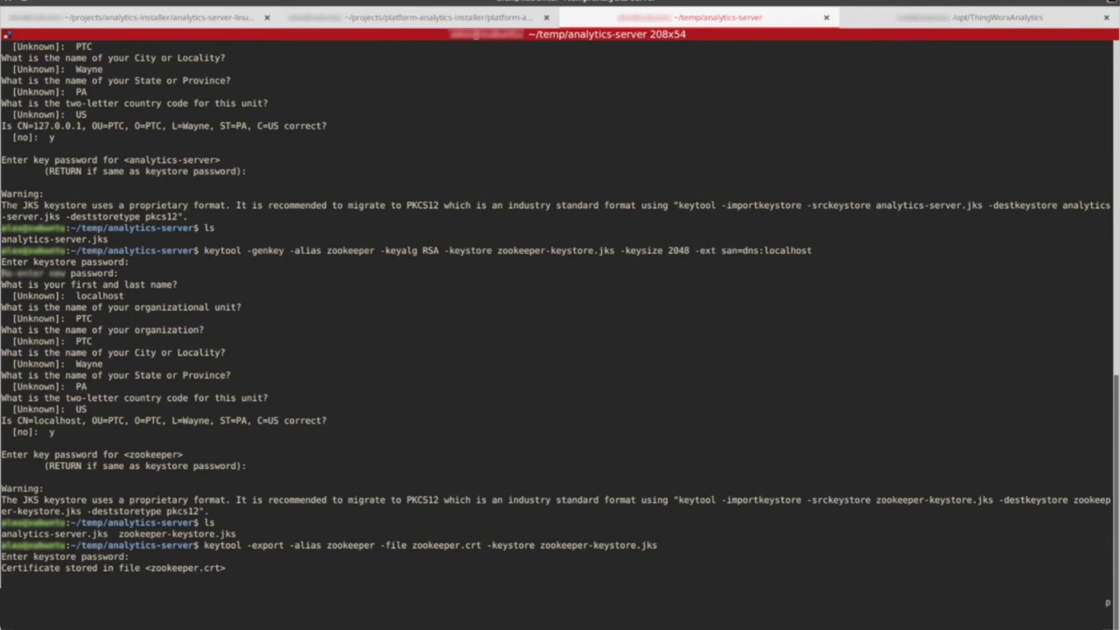
{"action": "type", "text": "ls"}
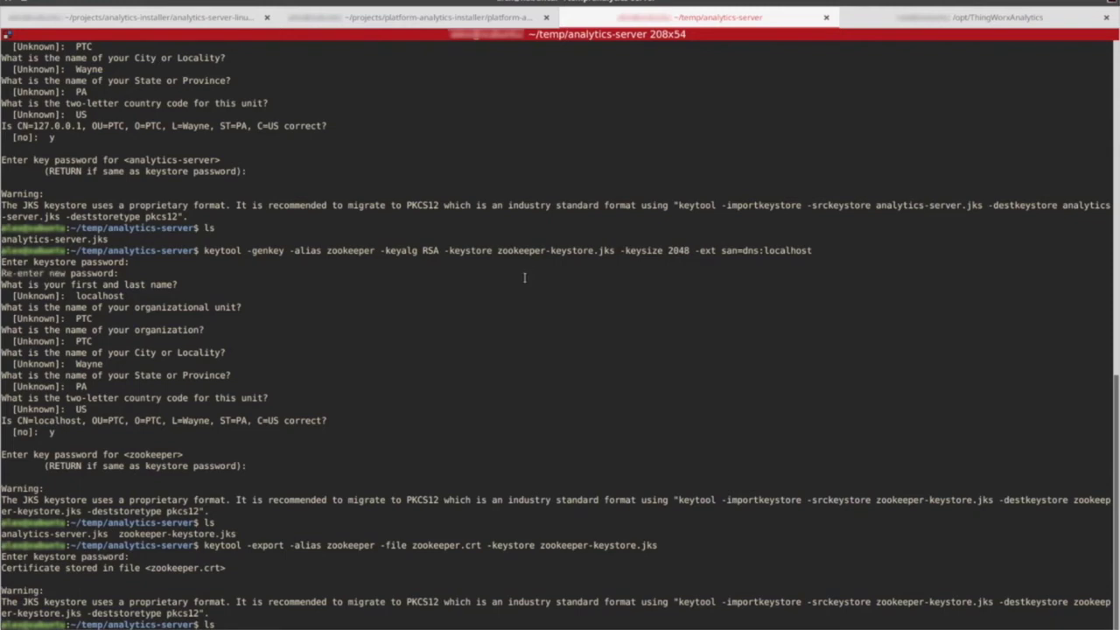
{"action": "key", "text": "Return"}
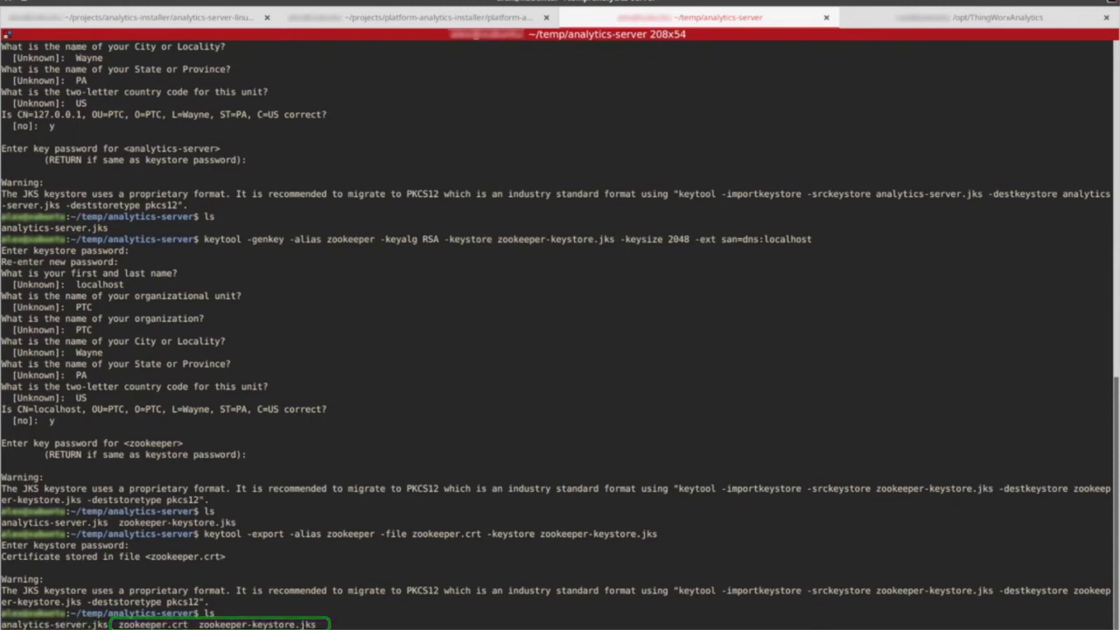
Import zookeeper.crt into zookeeper-truststore.jks with -trustcacerts under alias zookeeper-ca, setting the keystore password and trusting the certificate, and list the files
{"action": "type", "text": "keytool -import -trustcacerts -file zookeeper.crt -alias zookeeper-ca -keystore zookeeper-truststore.jks"}
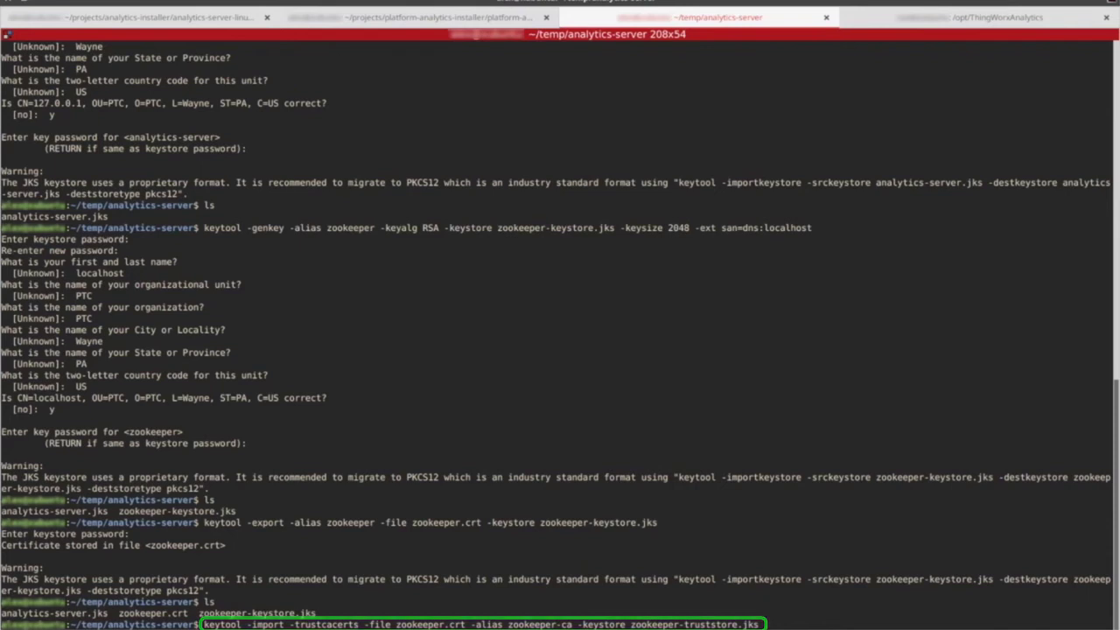
{"action": "key", "text": "Return"}
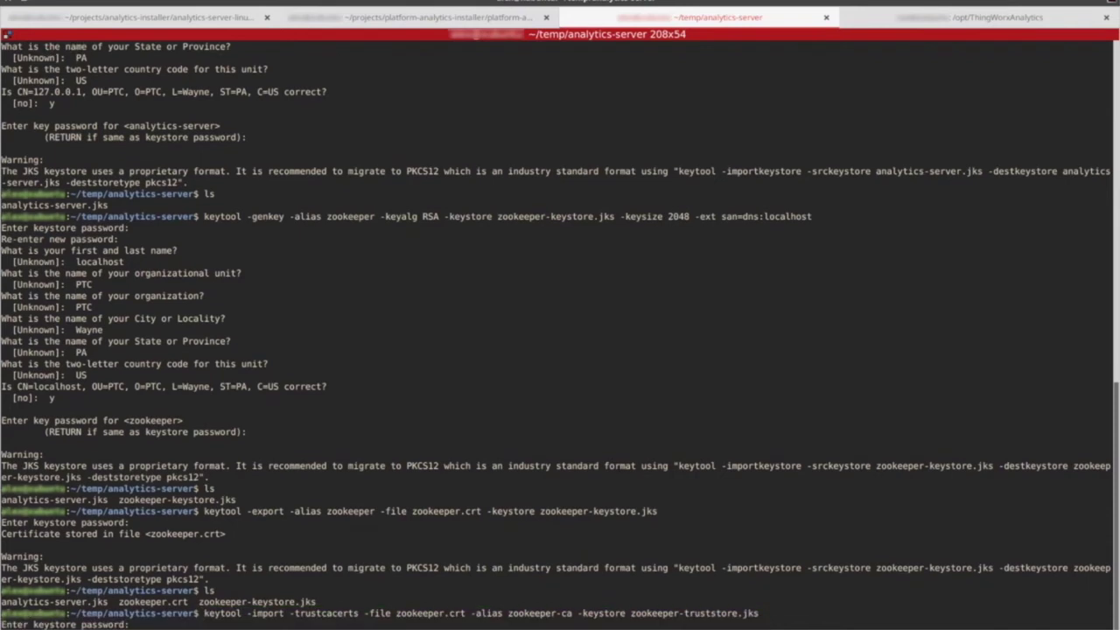
{"action": "key", "text": "Return"}
{"action": "key", "text": "Return"}
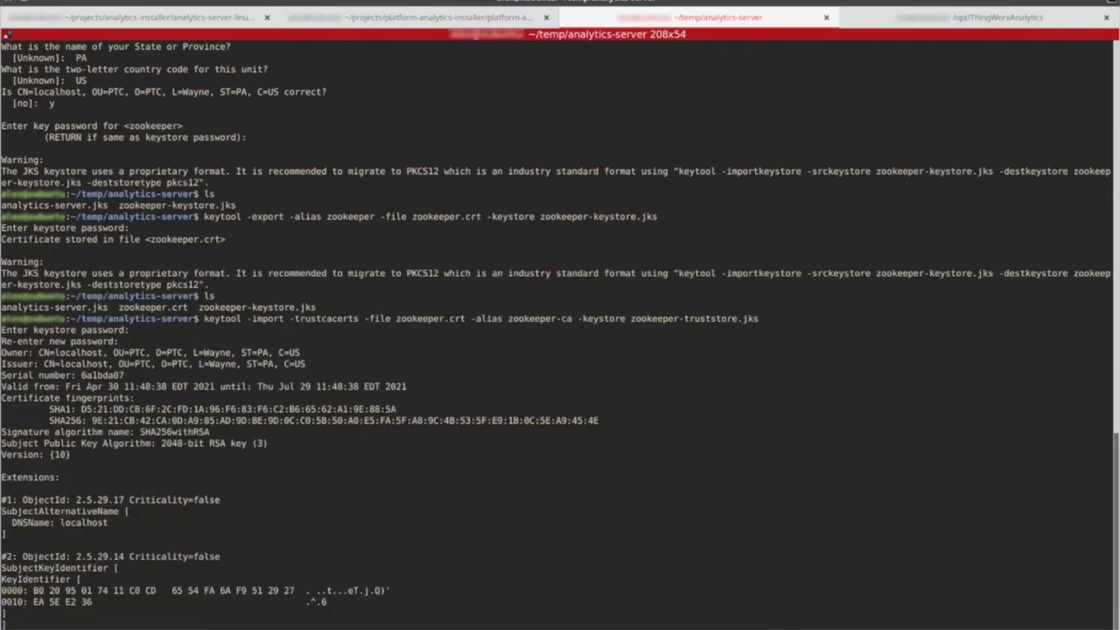
{"action": "type", "text": "yes"}
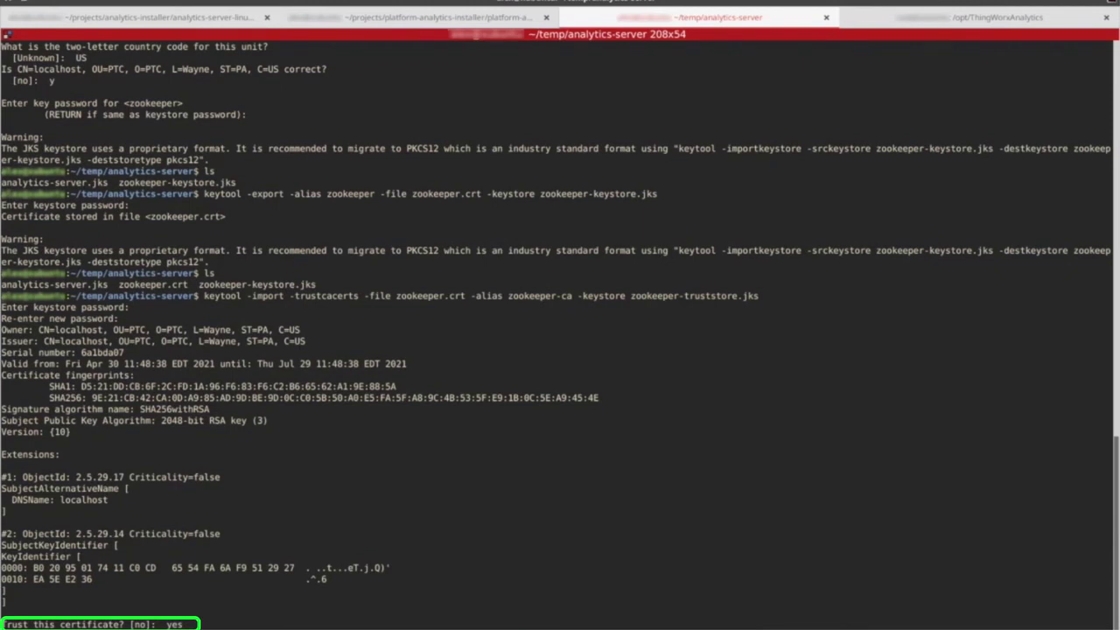
{"action": "key", "text": "Return"}
{"action": "type", "text": "ls"}
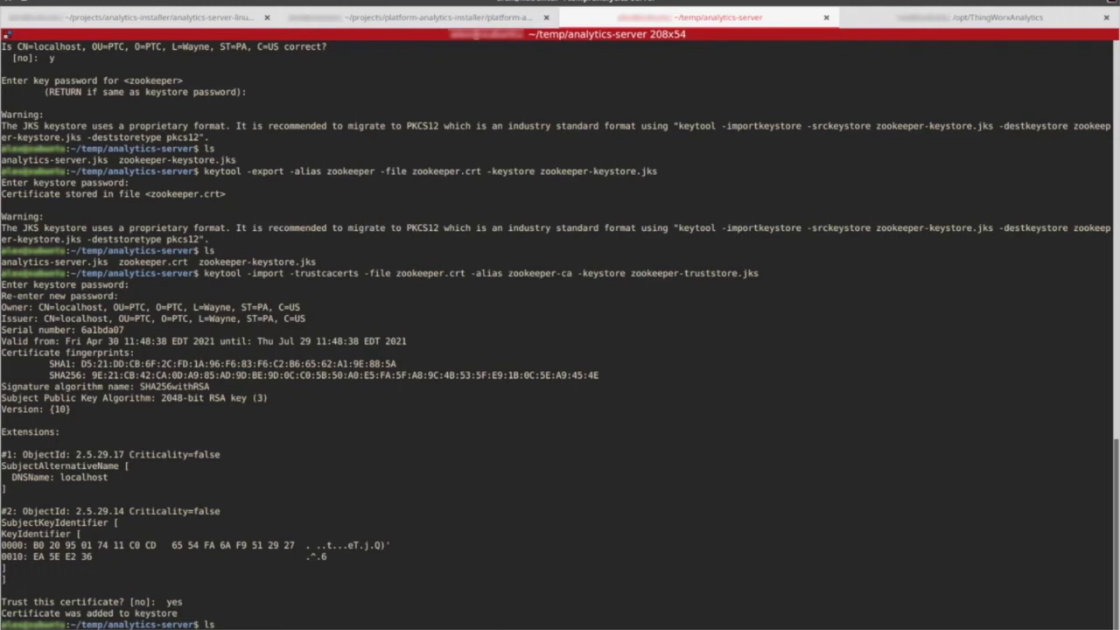
Return to the installer and choose zookeeper-keystore.jks from the home folder's temp/analytics-server directory as Zookeeper's SSL keystore file
{"action": "key", "text": "alt+Tab"}
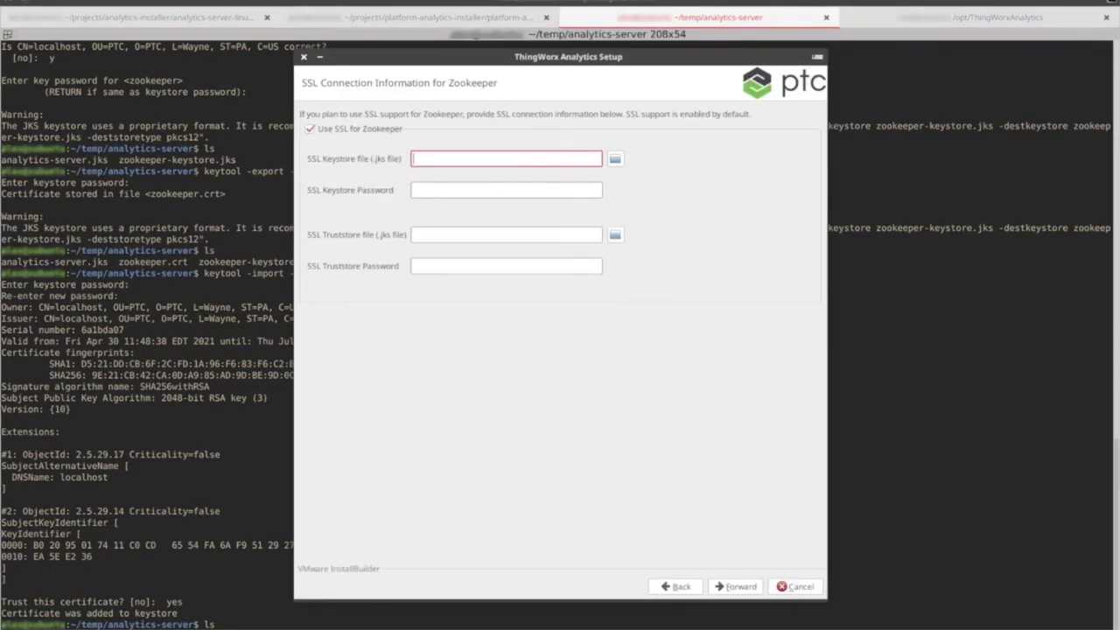
{"action": "left_click", "coordinate": [617, 160]}
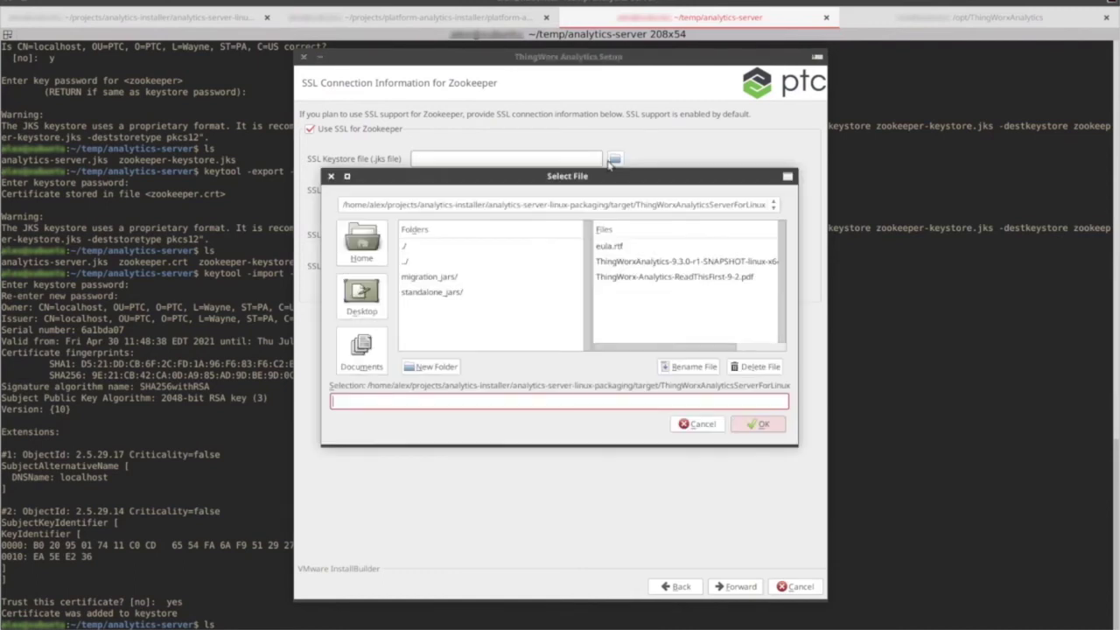
{"action": "left_click", "coordinate": [364, 263]}
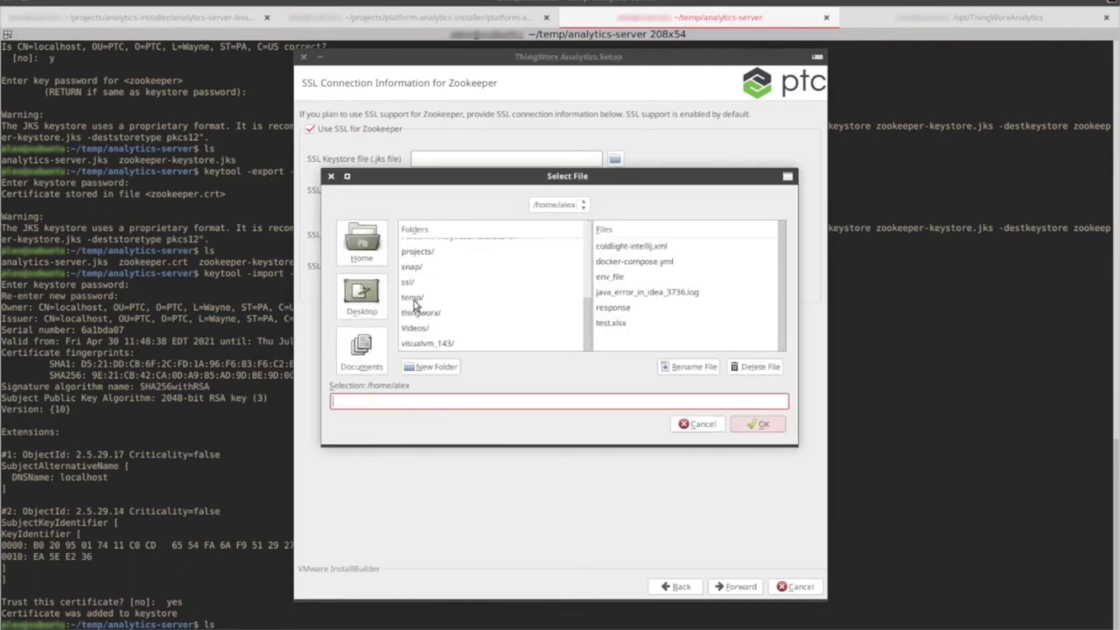
{"action": "double_click", "coordinate": [415, 298]}
{"action": "double_click", "coordinate": [432, 277]}
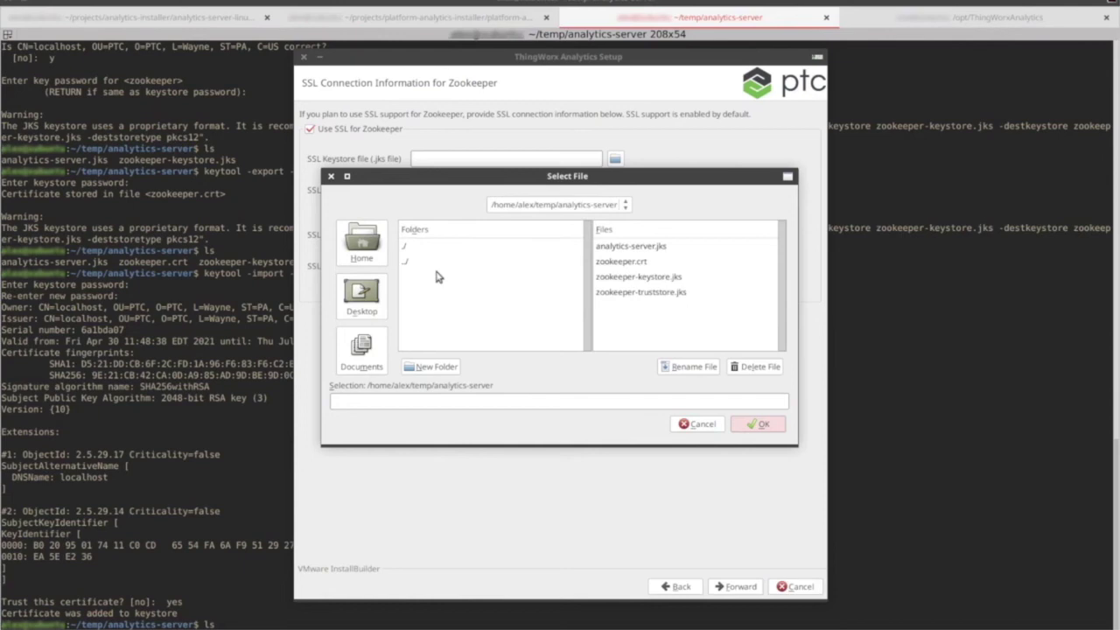
{"action": "double_click", "coordinate": [652, 279]}
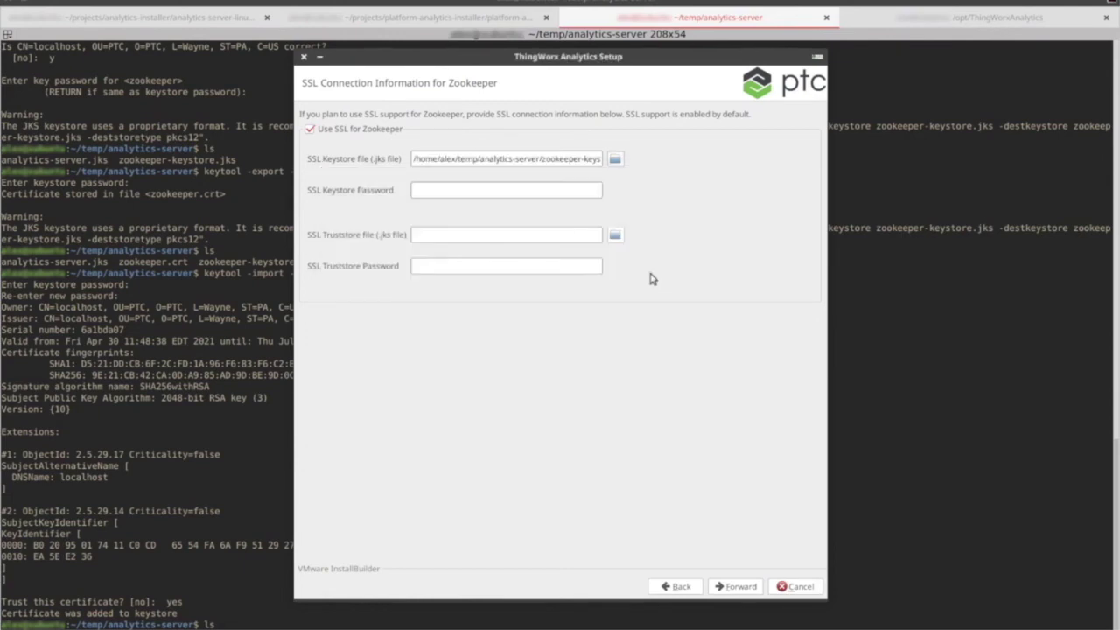
Enter the SSL keystore password for Zookeeper
{"action": "left_click", "coordinate": [543, 192]}
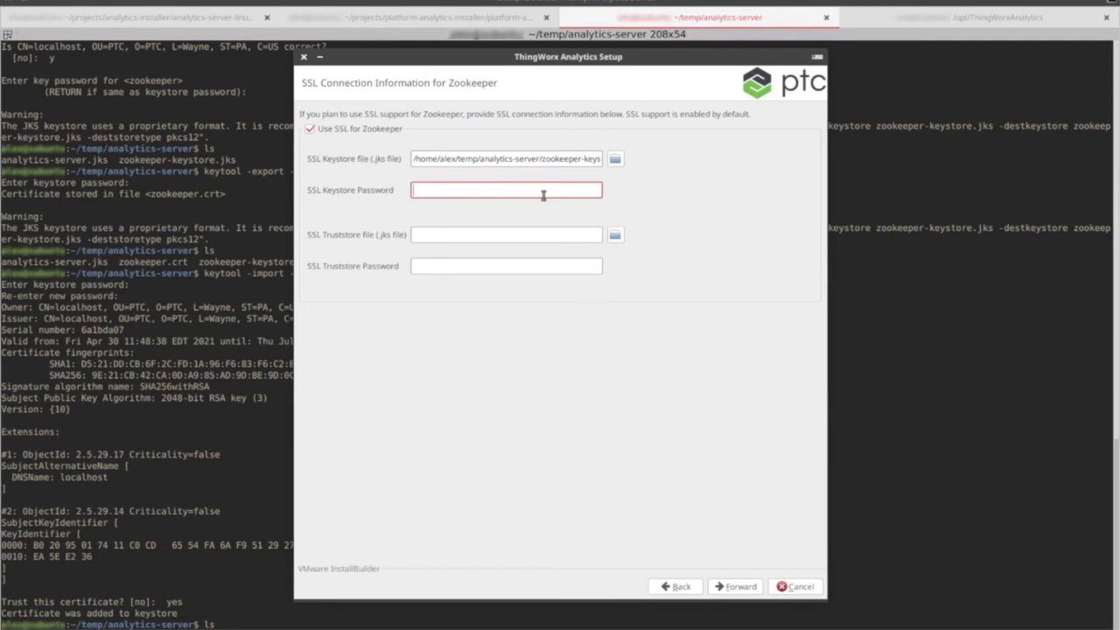
{"action": "type", "text": "••••••"}
{"action": "key", "text": "Tab"}
Choose zookeeper-truststore.jks from the home folder's temp/analytics-server directory as Zookeeper's SSL truststore file
{"action": "left_click", "coordinate": [615, 234]}
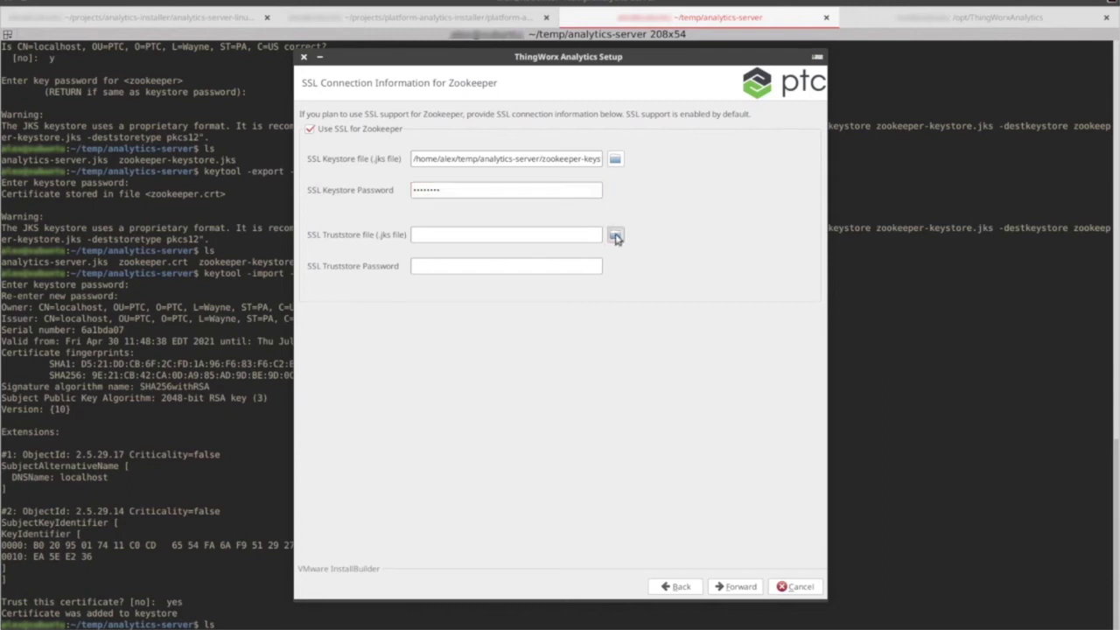
{"action": "left_click", "coordinate": [359, 249]}
{"action": "scroll", "coordinate": [460, 283], "scroll_direction": "down", "scroll_amount": 3}
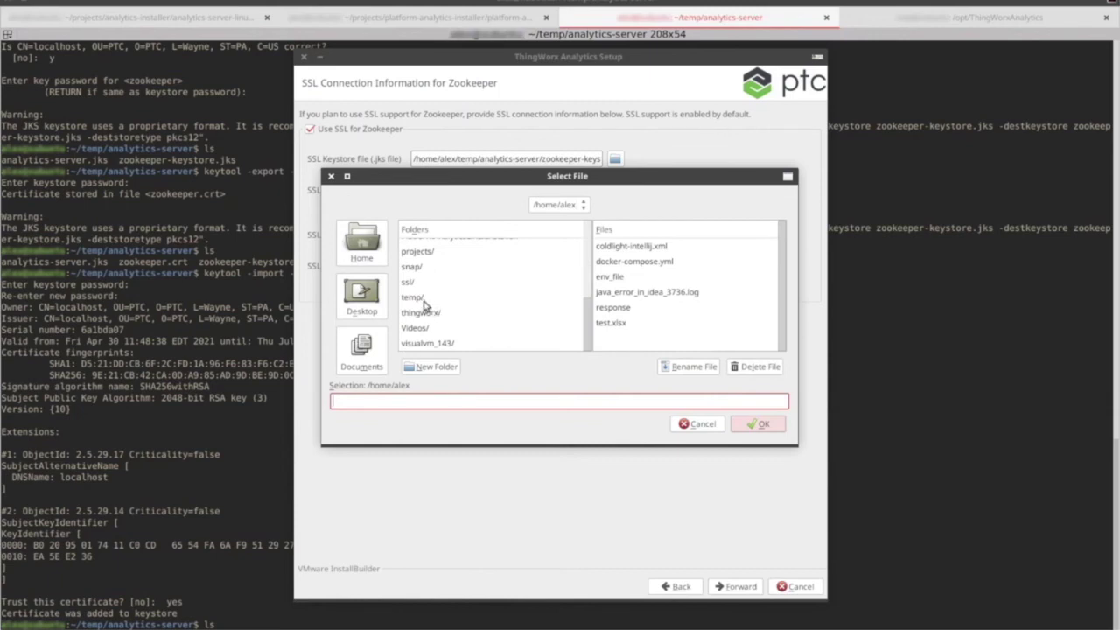
{"action": "double_click", "coordinate": [433, 293]}
{"action": "double_click", "coordinate": [430, 278]}
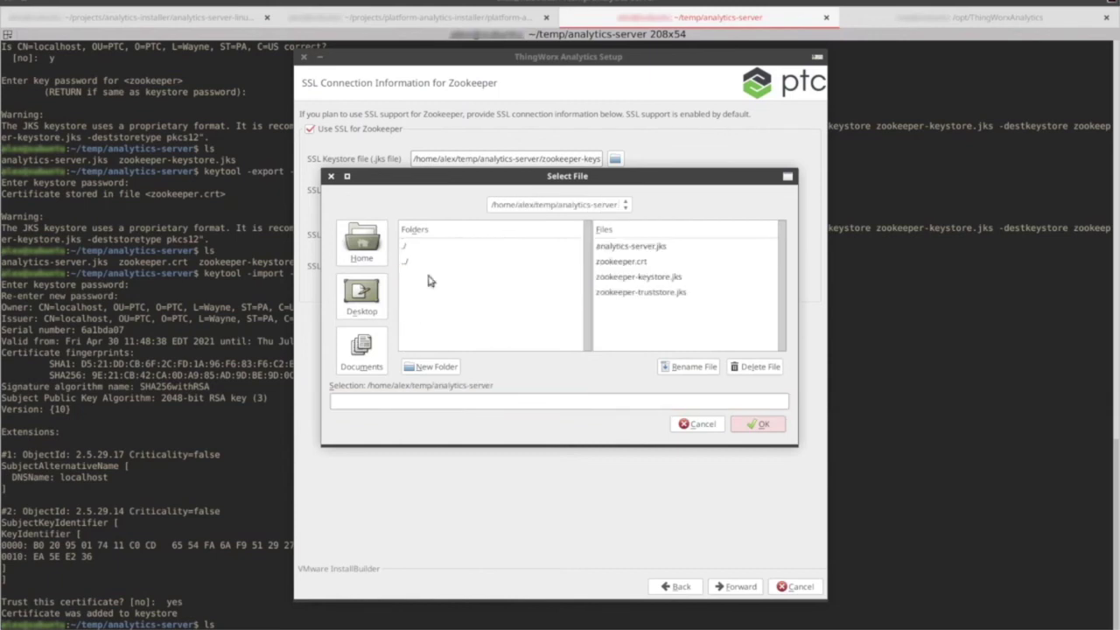
{"action": "double_click", "coordinate": [651, 295]}
Enter the SSL truststore password for Zookeeper and continue to the ThingWorx Foundation connection settings
{"action": "left_click", "coordinate": [536, 265]}
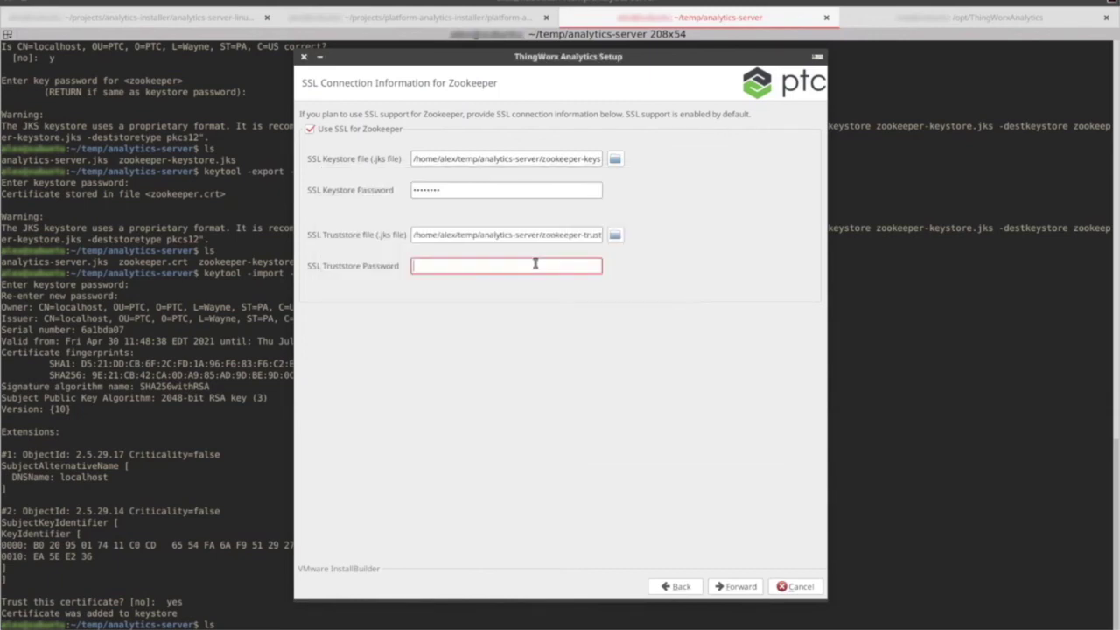
{"action": "type", "text": "password"}
{"action": "left_click", "coordinate": [729, 587]}
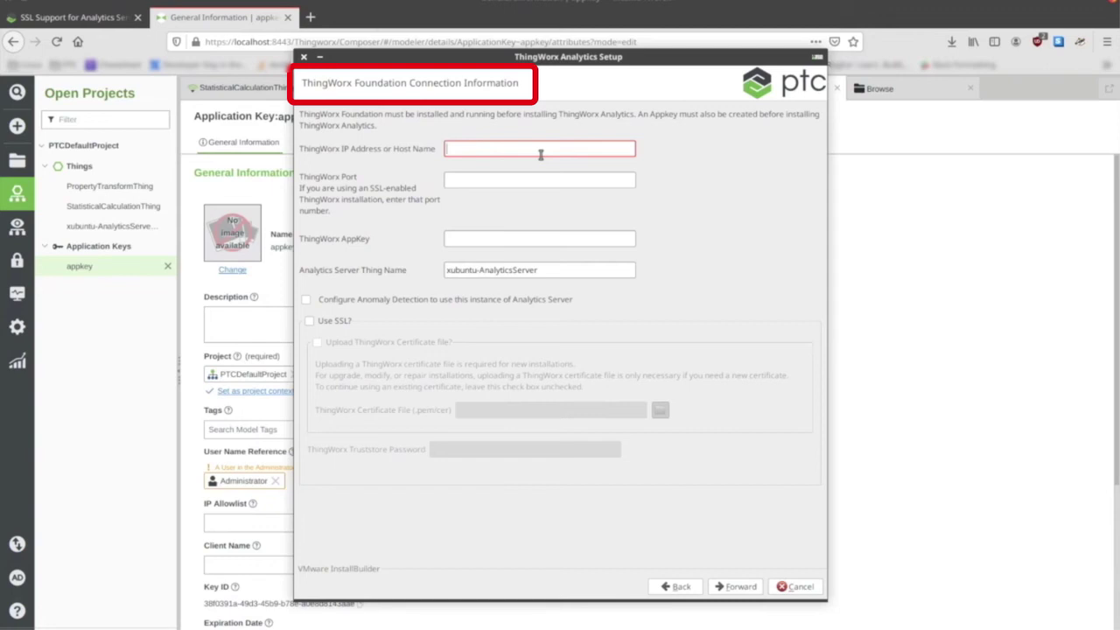
Set the ThingWorx Foundation host name to localhost and the ThingWorx port to 8443
{"action": "type", "text": "local"}
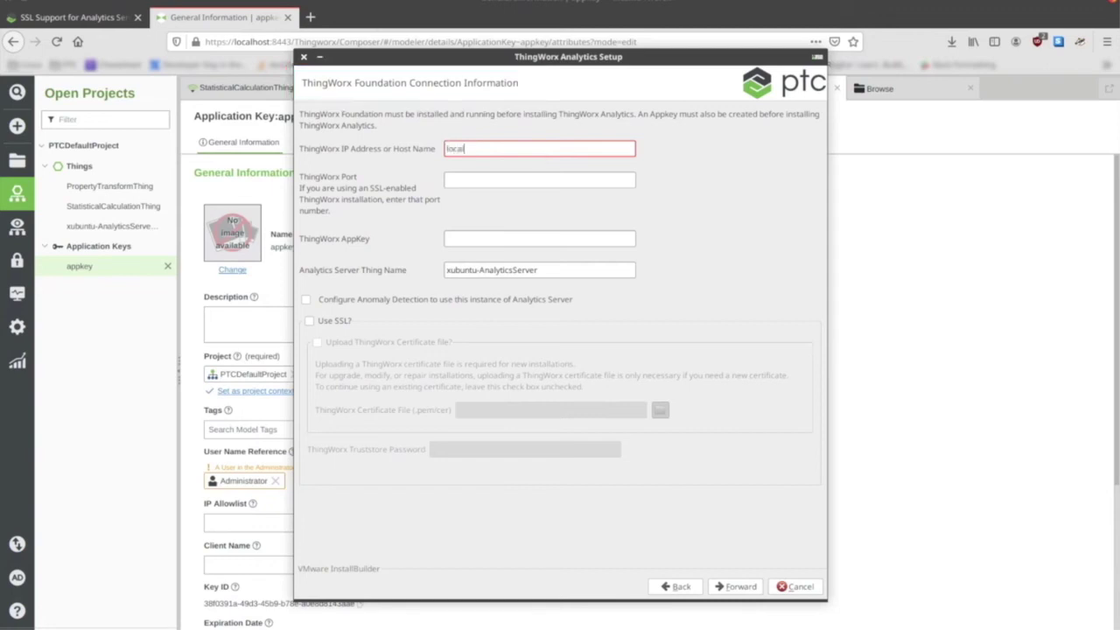
{"action": "type", "text": "host"}
{"action": "key", "text": "Tab"}
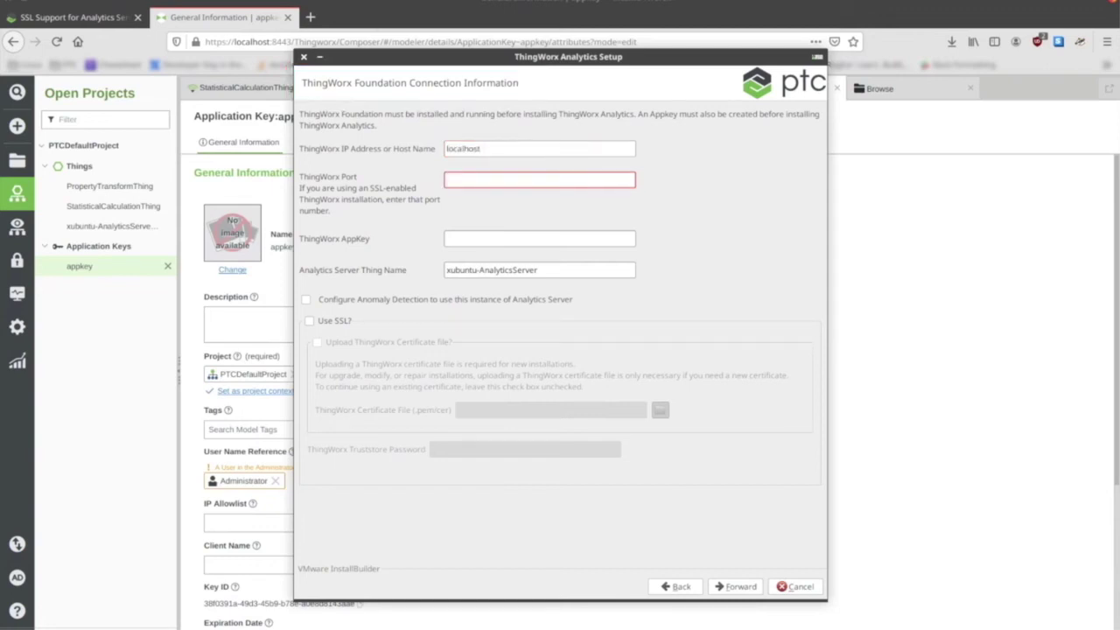
{"action": "type", "text": "8443"}
{"action": "key", "text": "Tab"}
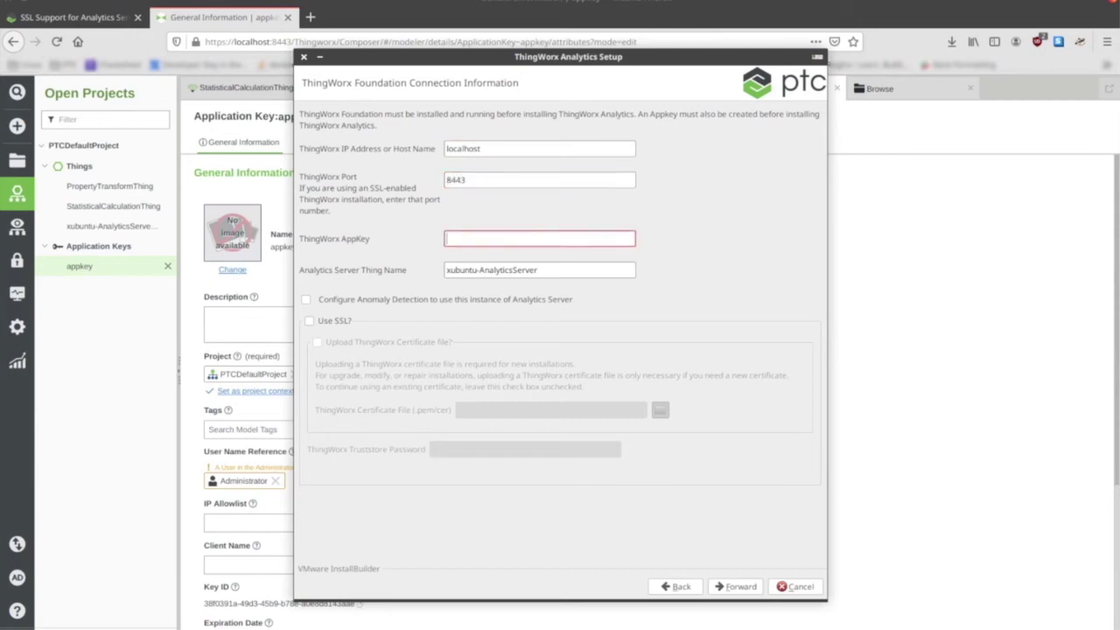
Copy the Key ID of the appkey application key in Composer and paste it into the installer as the ThingWorx AppKey
{"action": "left_click", "coordinate": [110, 437]}
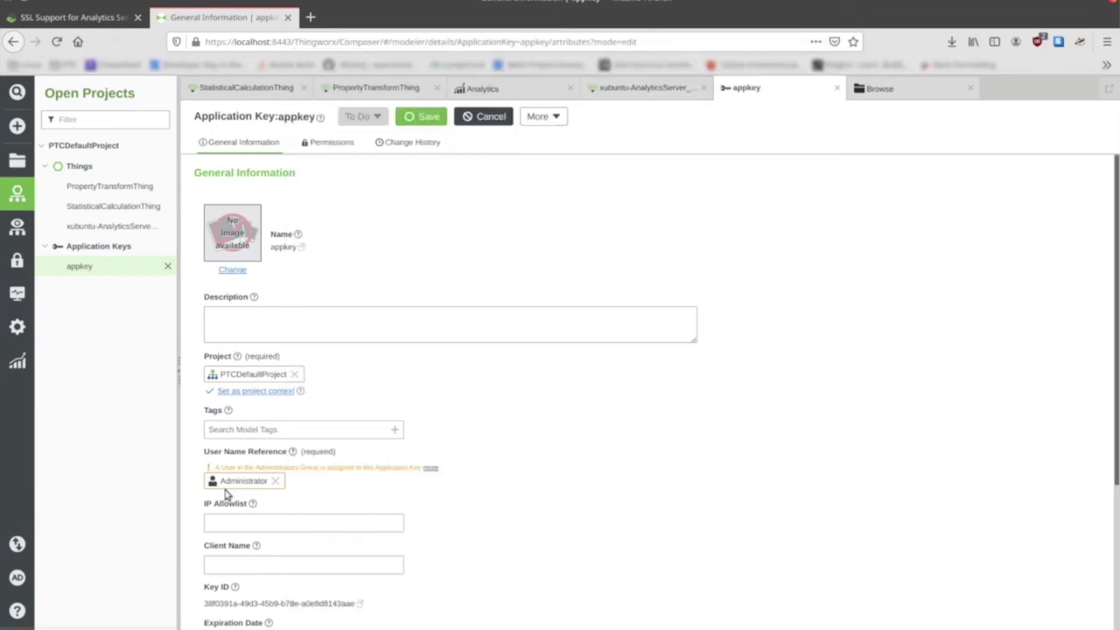
{"action": "left_click", "coordinate": [360, 603]}
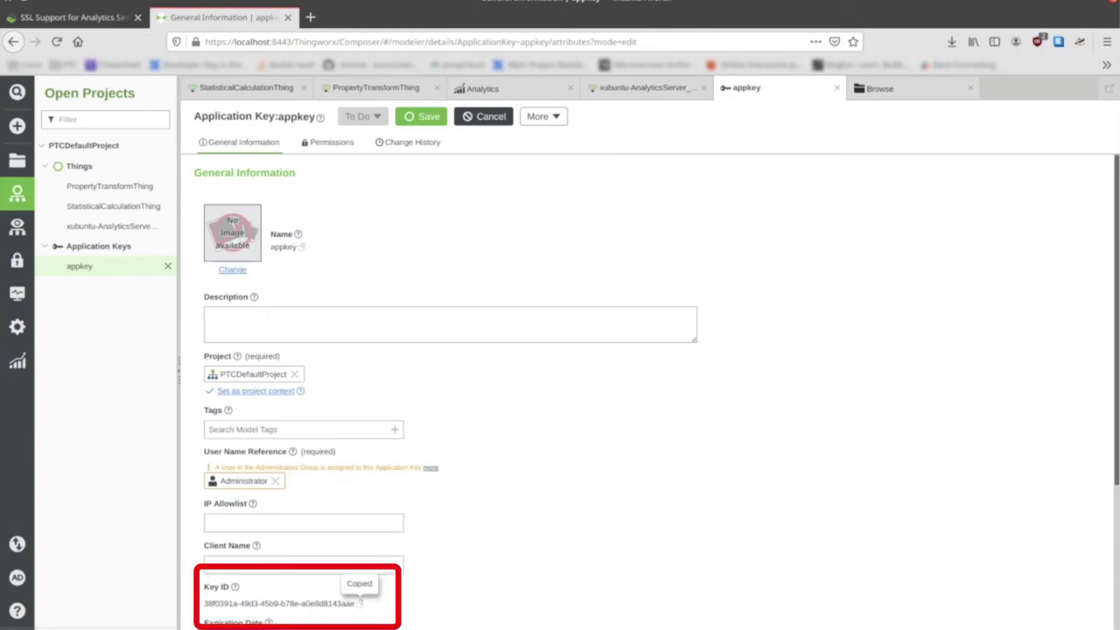
{"action": "key", "text": "alt+Tab"}
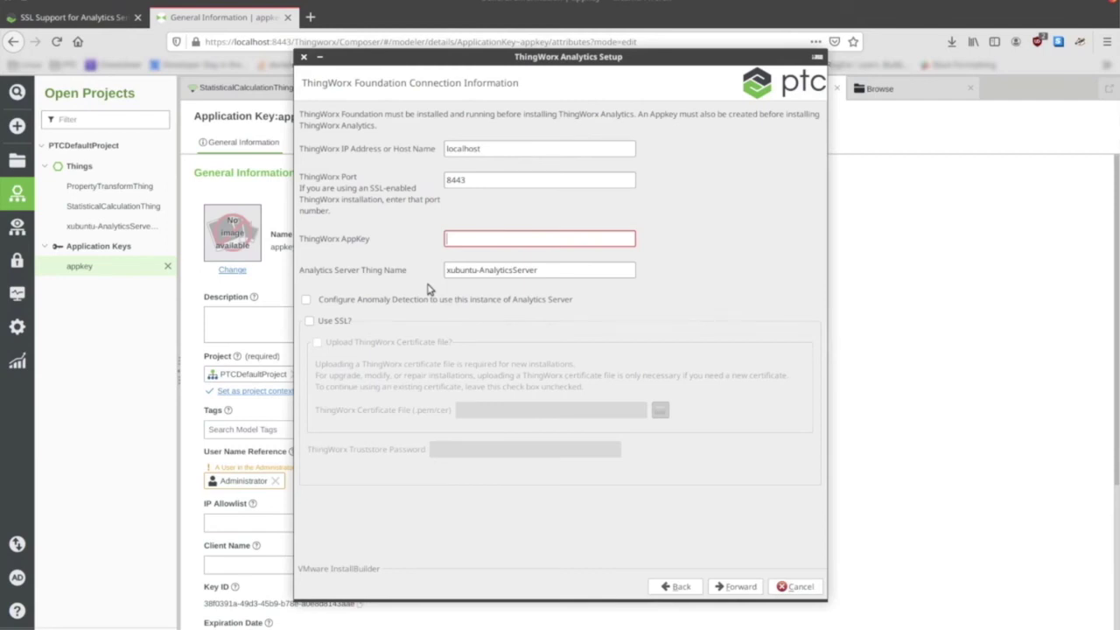
{"action": "key", "text": "ctrl+v"}
Configure Anomaly Detection to use this Analytics Server instance and enable SSL for the ThingWorx Foundation connection
{"action": "left_click", "coordinate": [306, 300]}
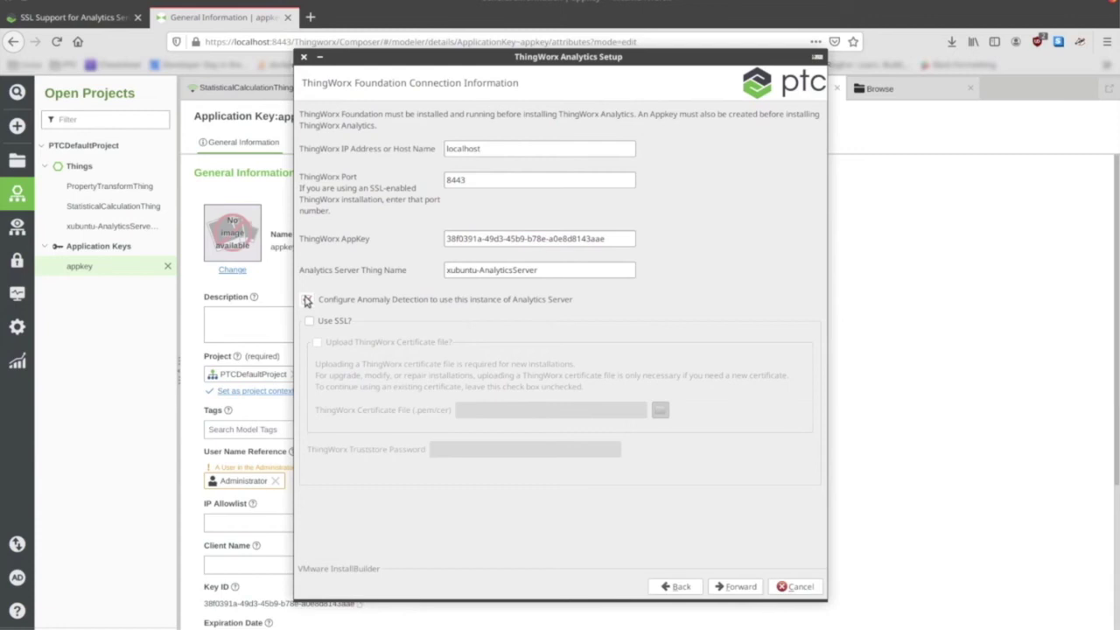
{"action": "left_click", "coordinate": [306, 300]}
{"action": "left_click", "coordinate": [309, 321]}
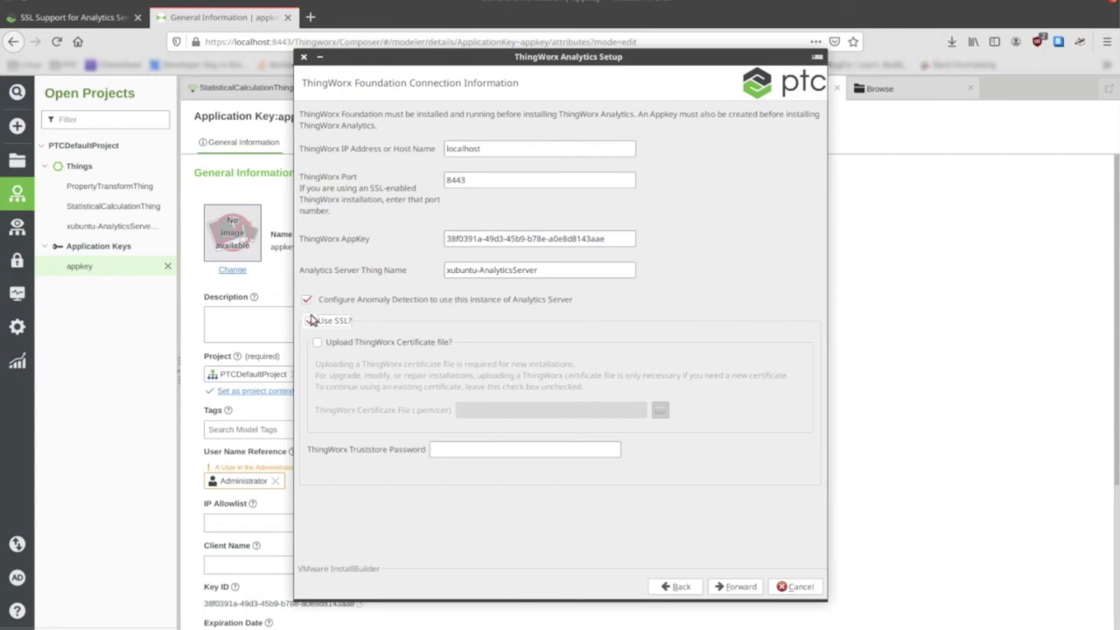
{"action": "left_click", "coordinate": [310, 320]}
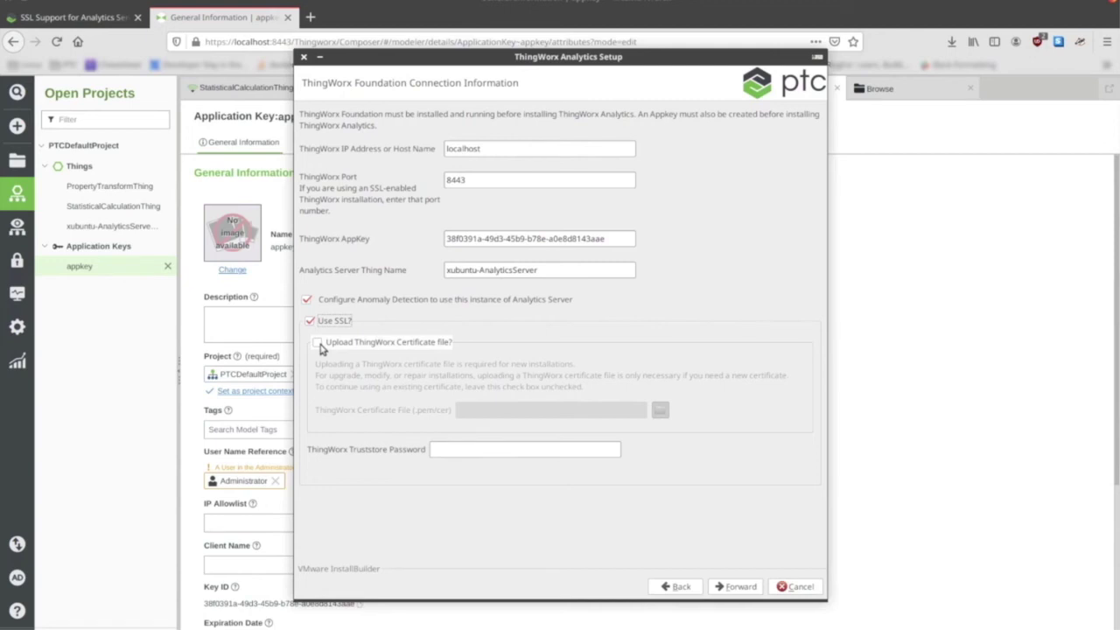
Enable the ThingWorx certificate upload and choose thingworx.pem from the home folder's ssl/thingworx directory as the certificate file
{"action": "left_click", "coordinate": [317, 342]}
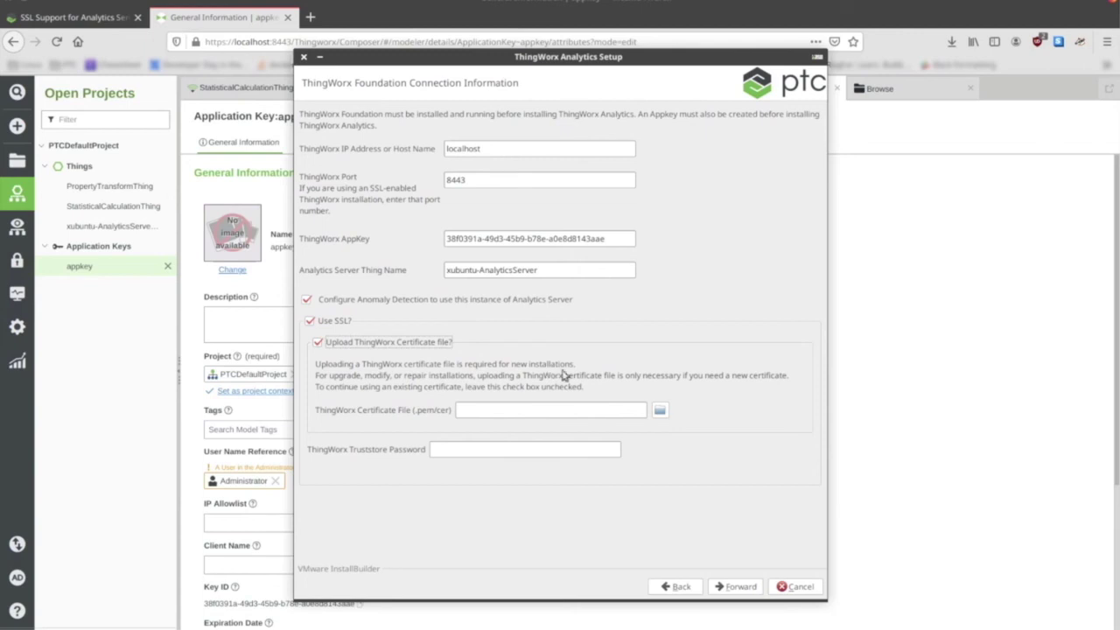
{"action": "left_click", "coordinate": [661, 410]}
{"action": "left_click", "coordinate": [365, 257]}
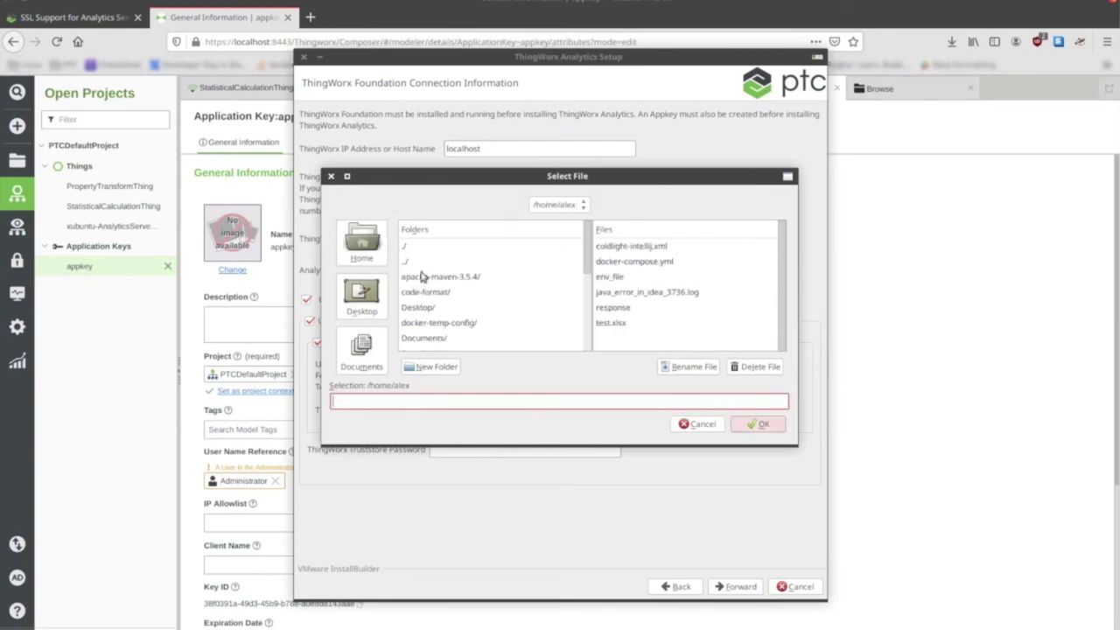
{"action": "scroll", "coordinate": [425, 279], "scroll_direction": "down", "scroll_amount": 5}
{"action": "double_click", "coordinate": [416, 284]}
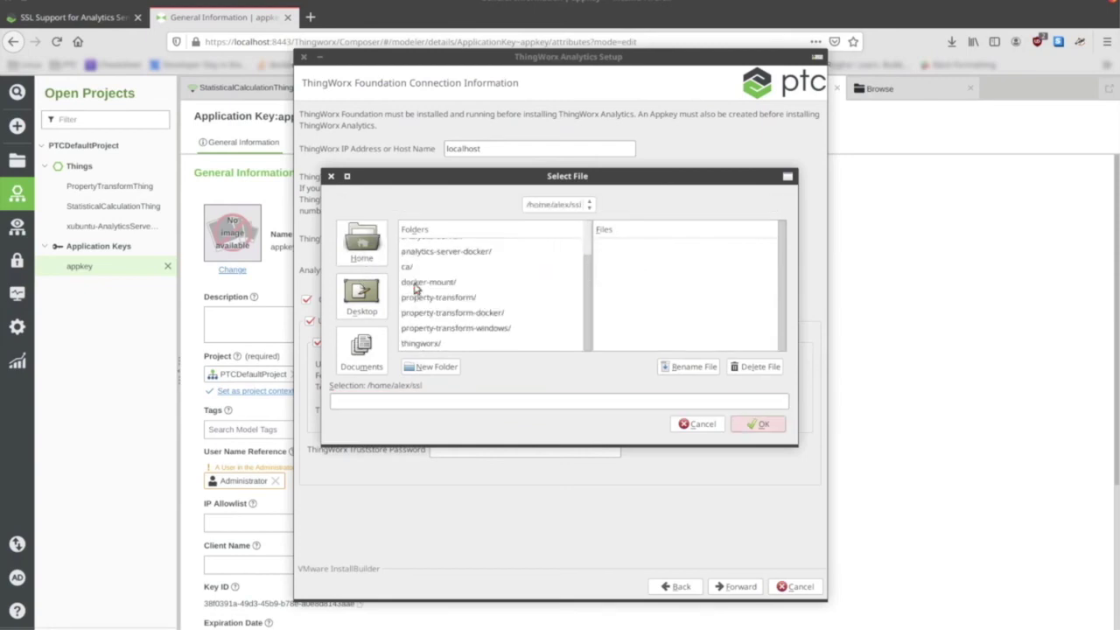
{"action": "double_click", "coordinate": [422, 340]}
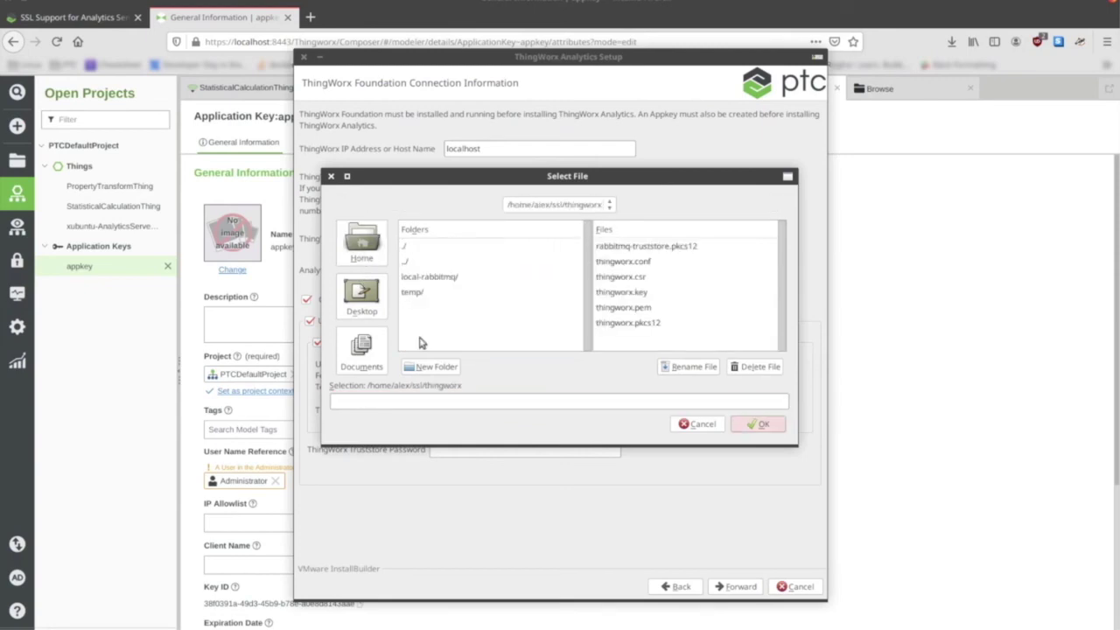
{"action": "double_click", "coordinate": [651, 308]}
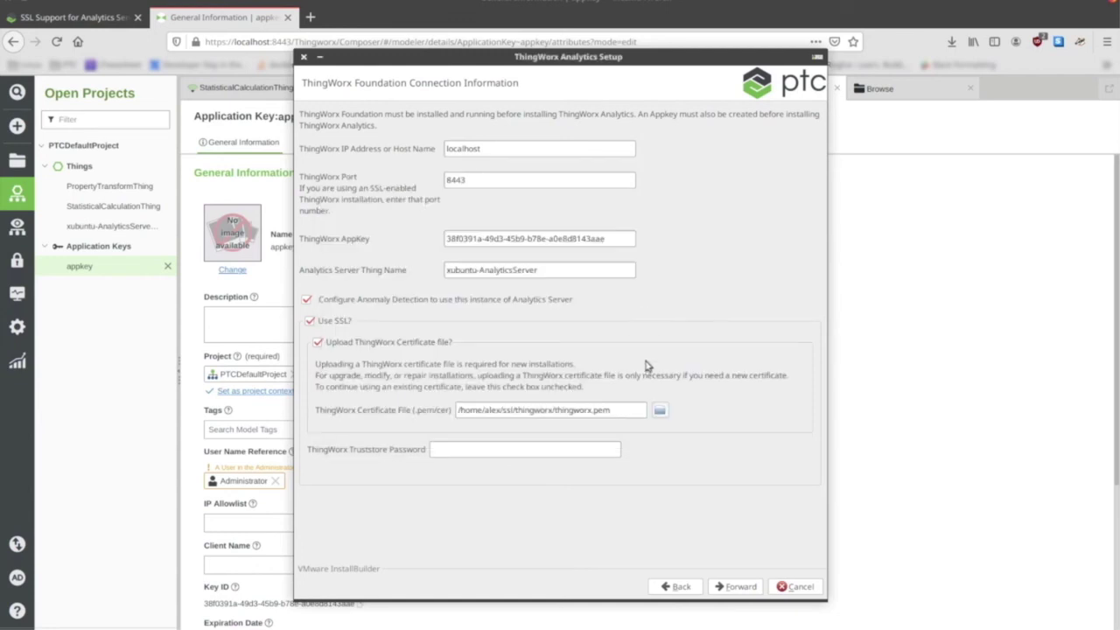
Enter the ThingWorx truststore password and continue to the configuration summary, replacing the existing thingworx certificate in the truststore
{"action": "left_click", "coordinate": [591, 449]}
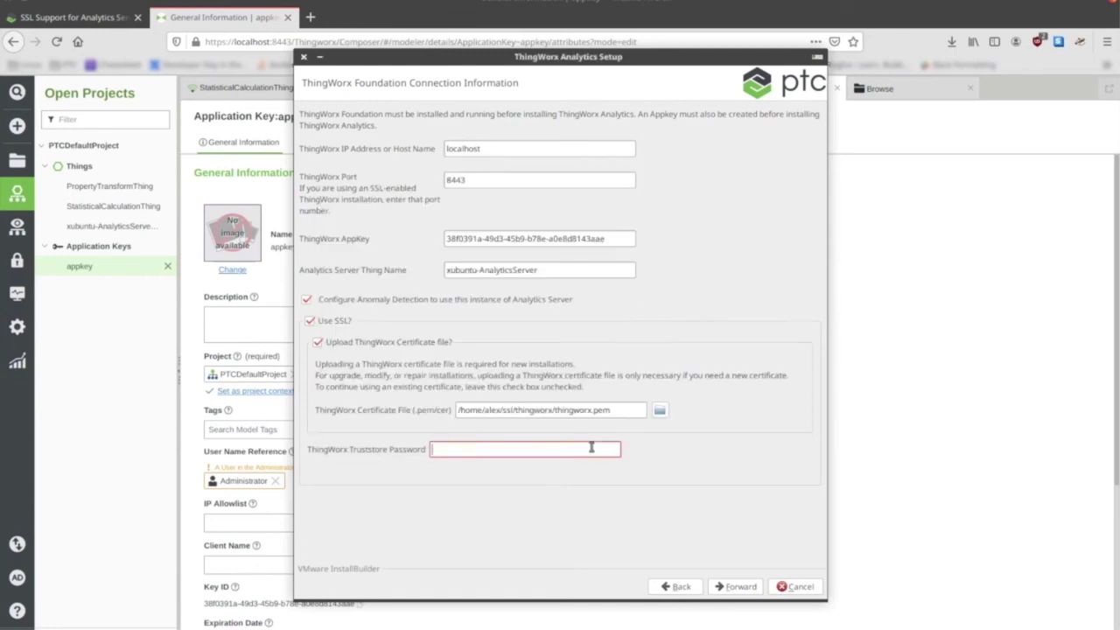
{"action": "type", "text": "••••••••"}
{"action": "left_click", "coordinate": [724, 590]}
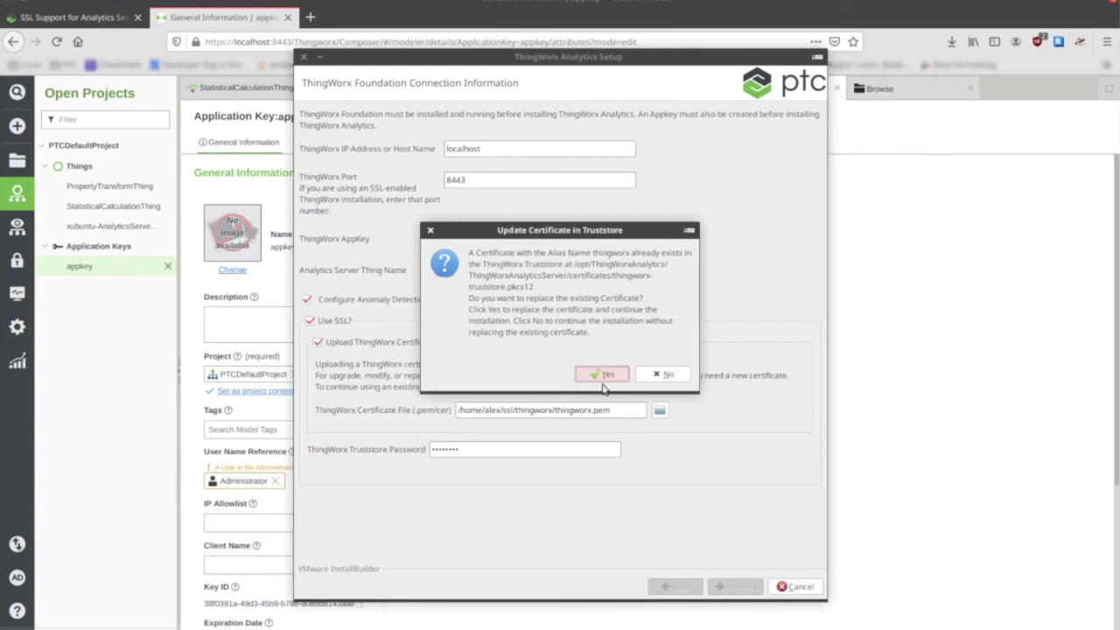
{"action": "left_click", "coordinate": [589, 377]}
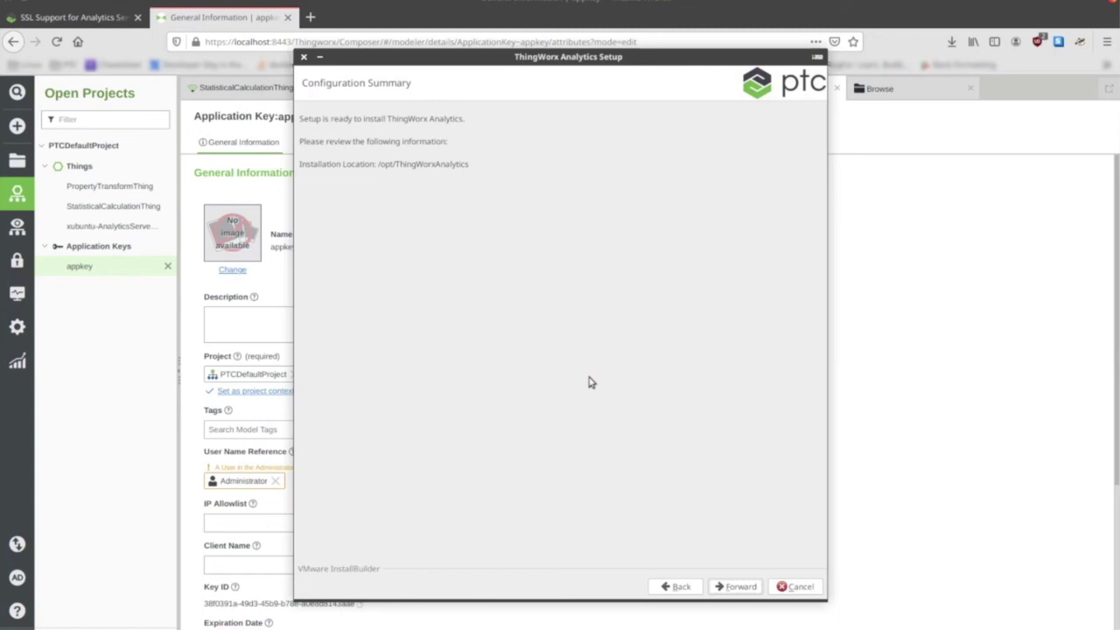
Run the ThingWorx Analytics installation through to completion, acknowledging the generated server API key and closing the installation summary
{"action": "left_click", "coordinate": [730, 586]}
{"action": "left_click", "coordinate": [730, 586]}
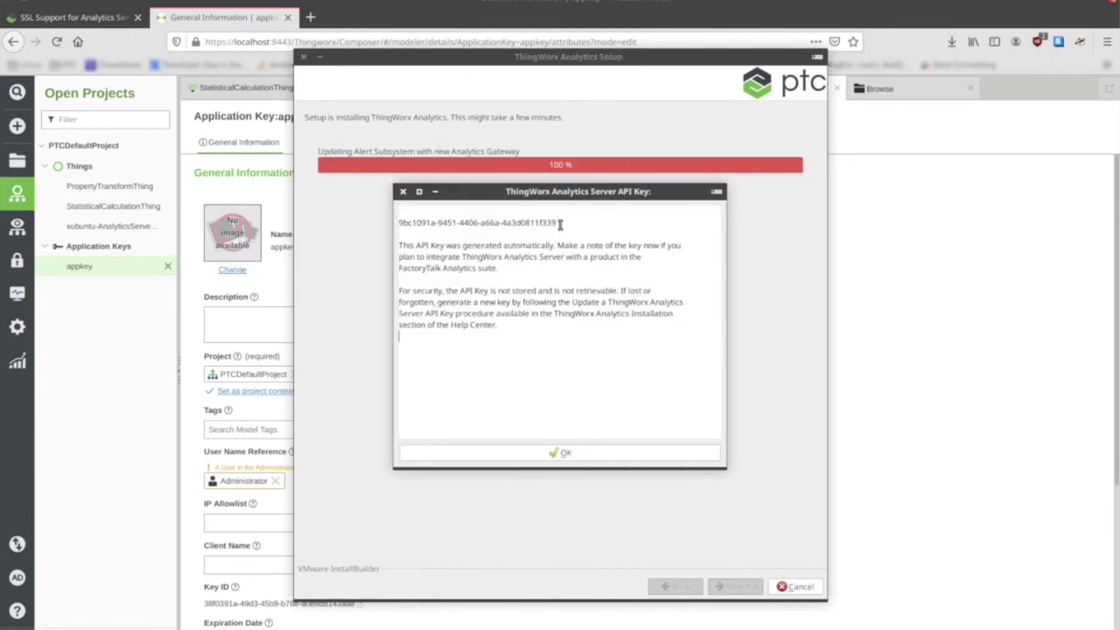
{"action": "left_click_drag", "start_coordinate": [557, 224], "coordinate": [395, 226]}
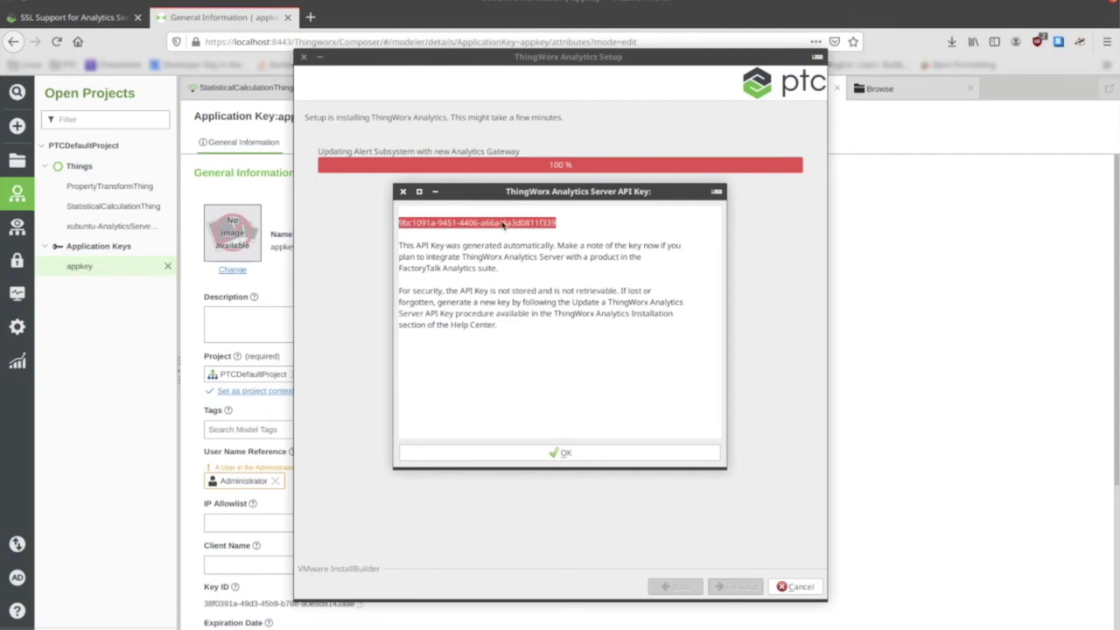
{"action": "left_click", "coordinate": [515, 293]}
{"action": "left_click", "coordinate": [539, 454]}
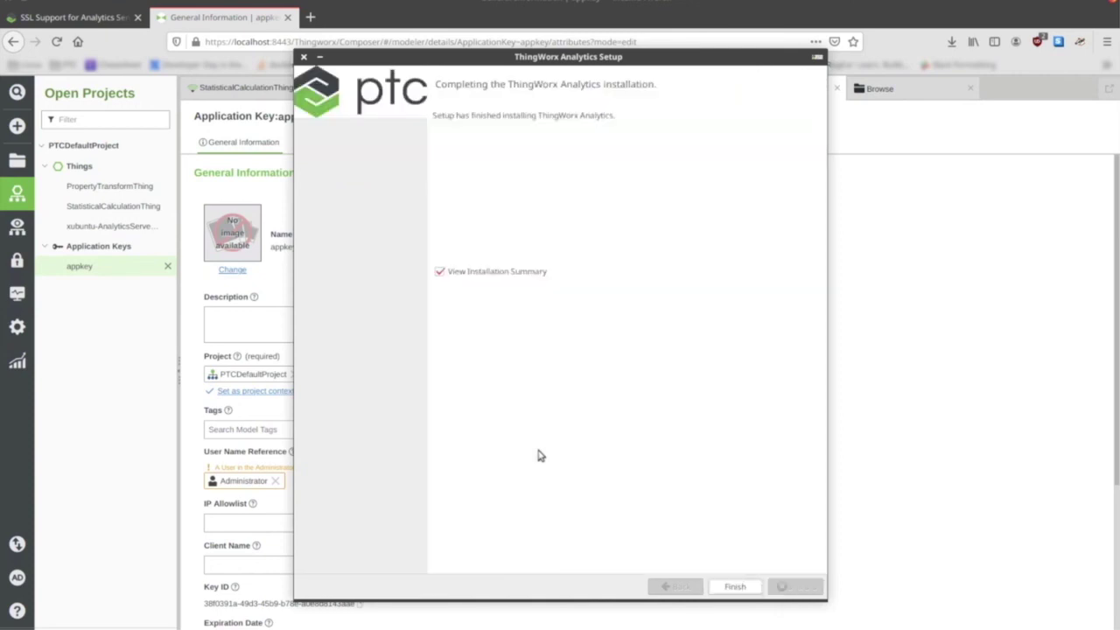
{"action": "left_click", "coordinate": [733, 587]}
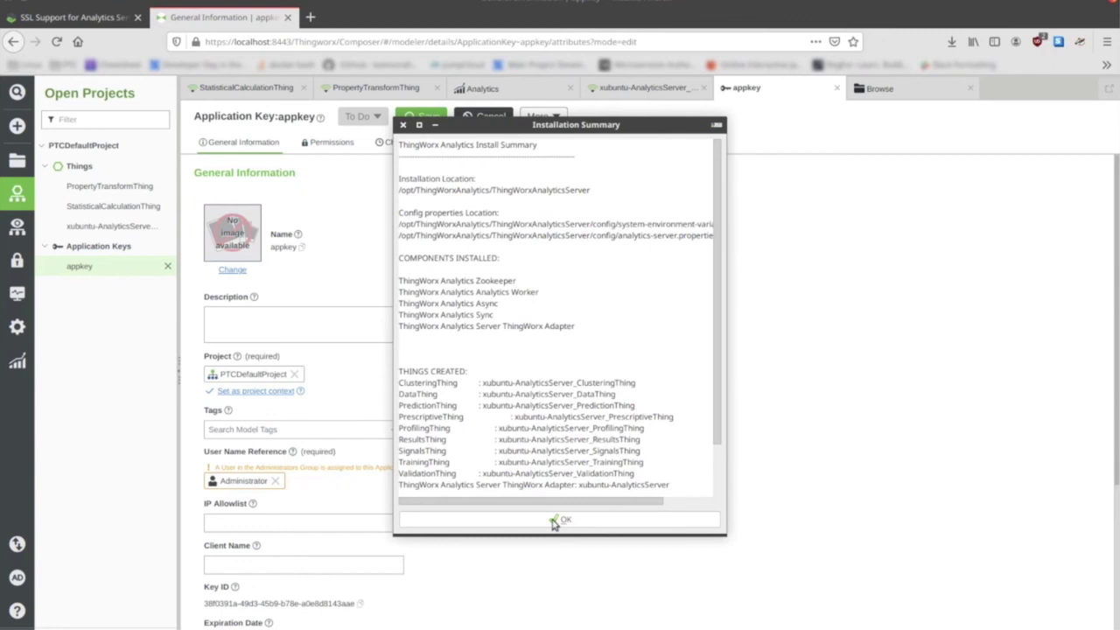
{"action": "left_click", "coordinate": [561, 520]}
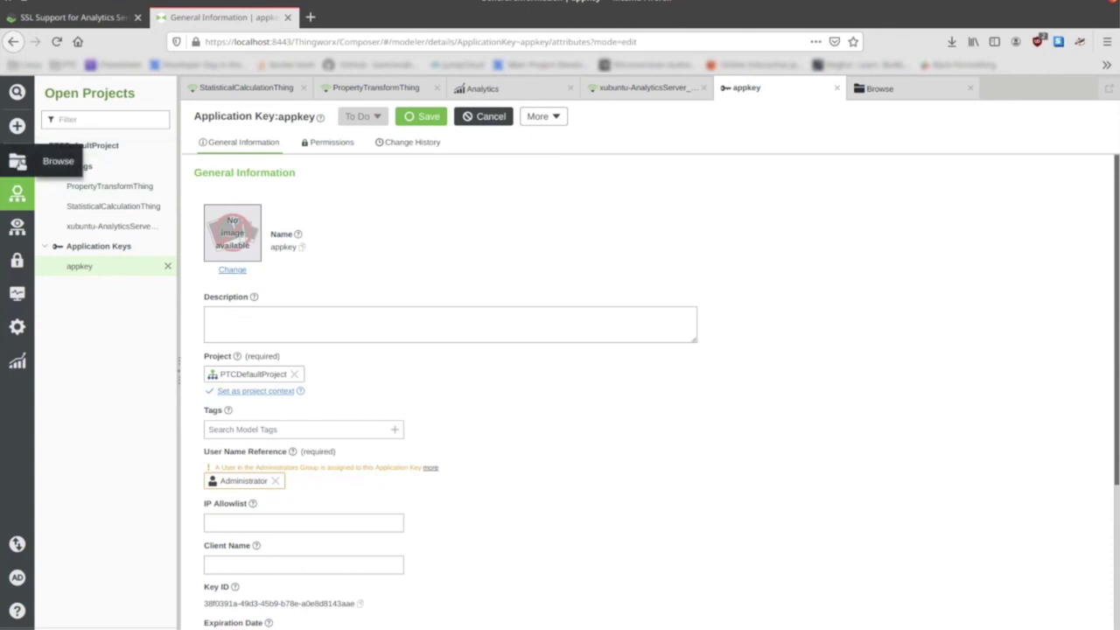
Browse the Things in Composer and open the services of xubuntu-AnalyticsServer_DataThing
{"action": "left_click", "coordinate": [17, 161]}
{"action": "scroll", "coordinate": [123, 292], "scroll_direction": "up", "scroll_amount": 6}
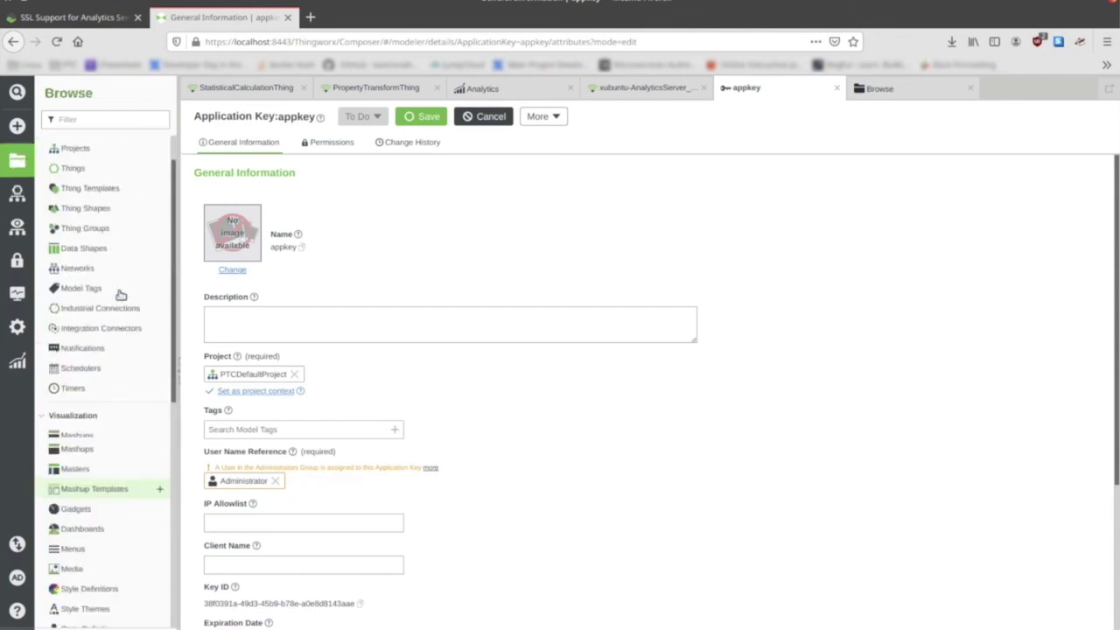
{"action": "left_click", "coordinate": [95, 218]}
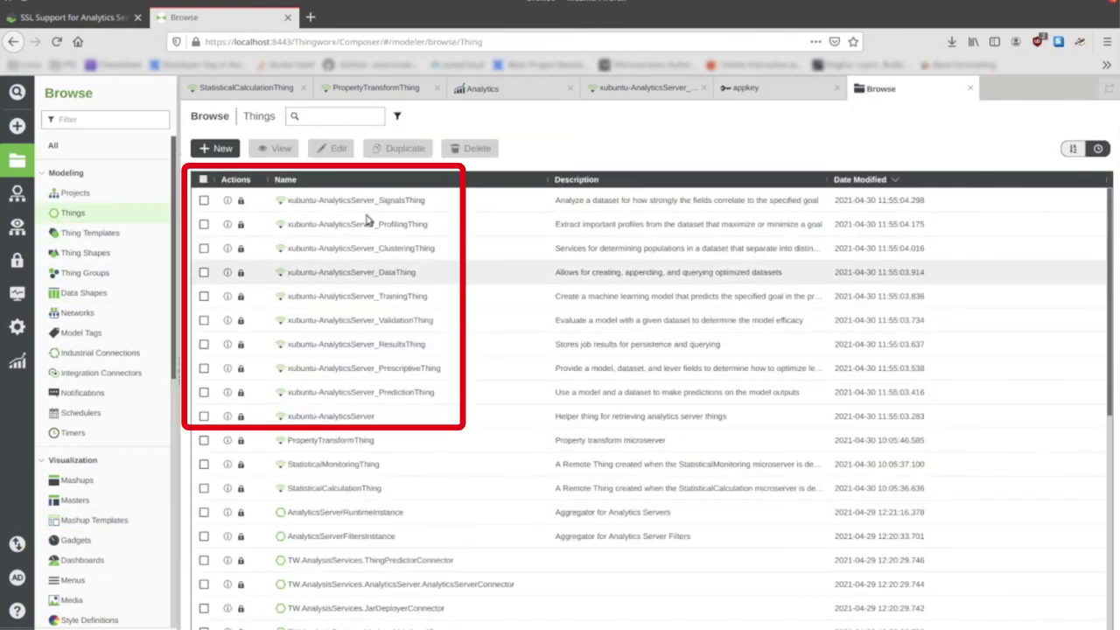
{"action": "left_click", "coordinate": [350, 273]}
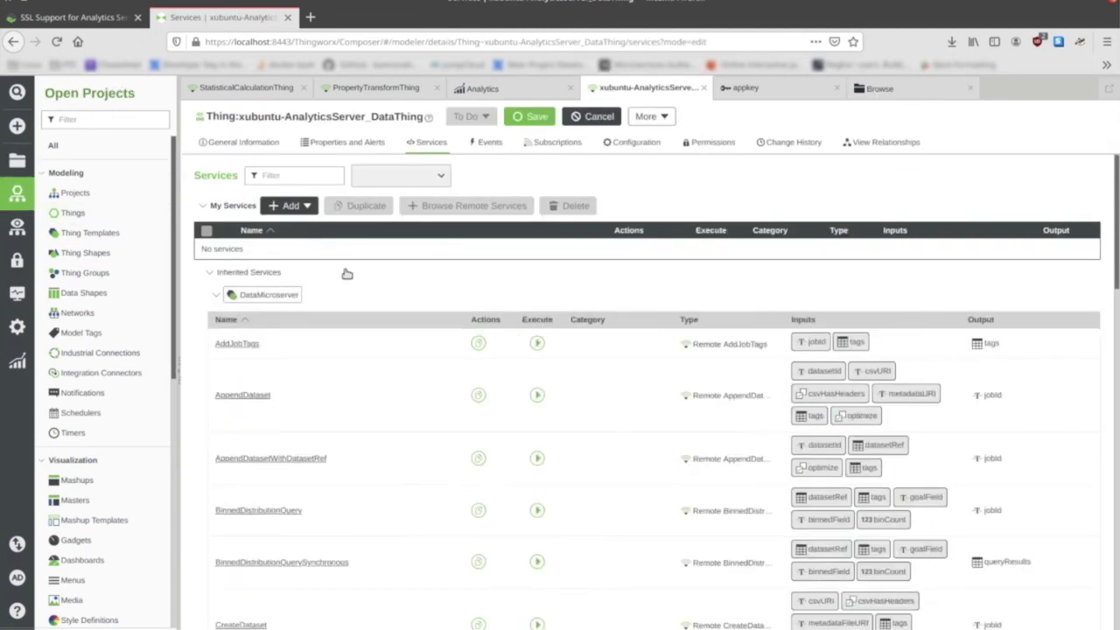